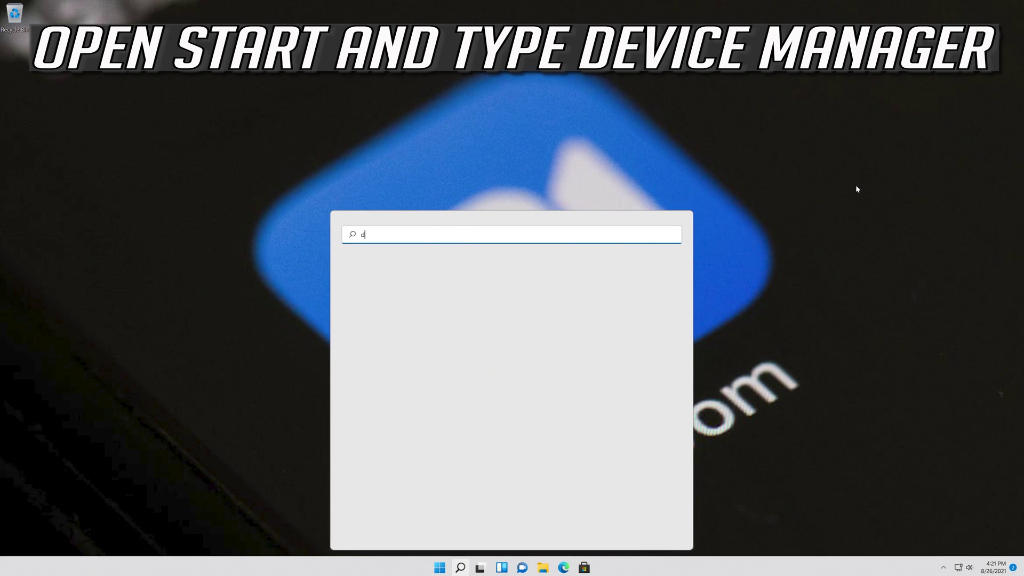
type("evice mana")
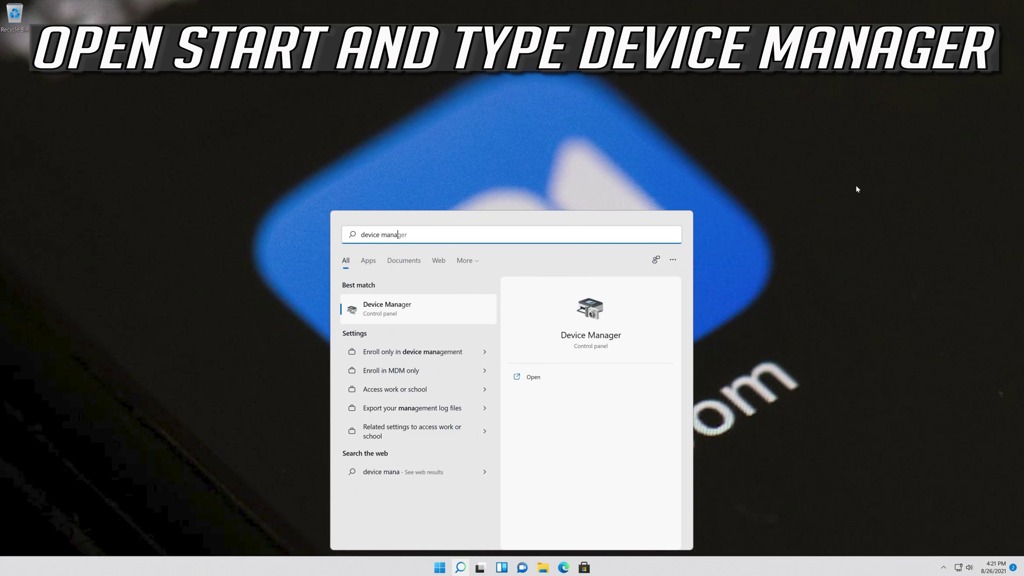
type("ger")
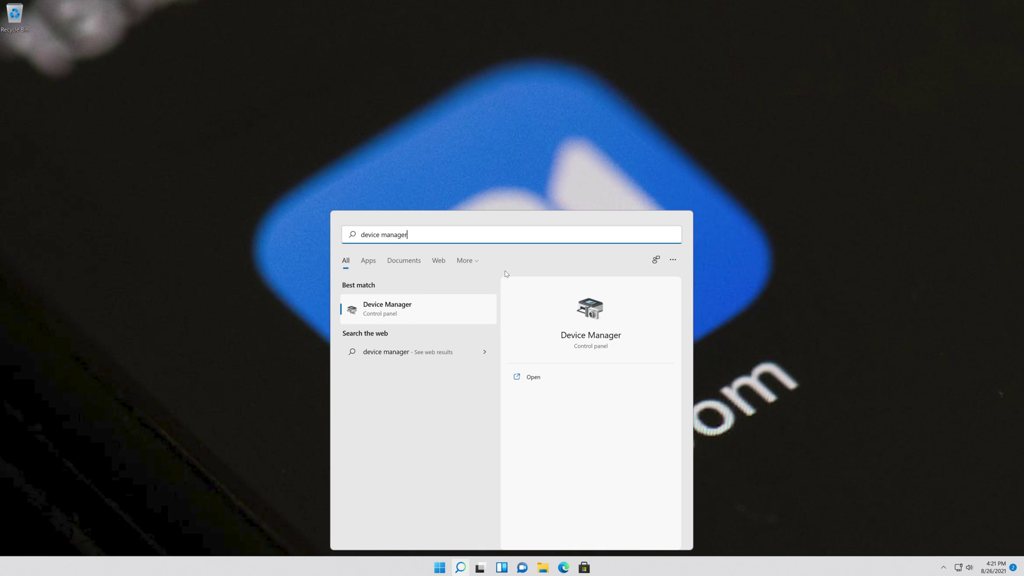
- Launch Device Manager, centre it, and show the first Integrated Webcam's properties under Cameras
left_click(419, 311)
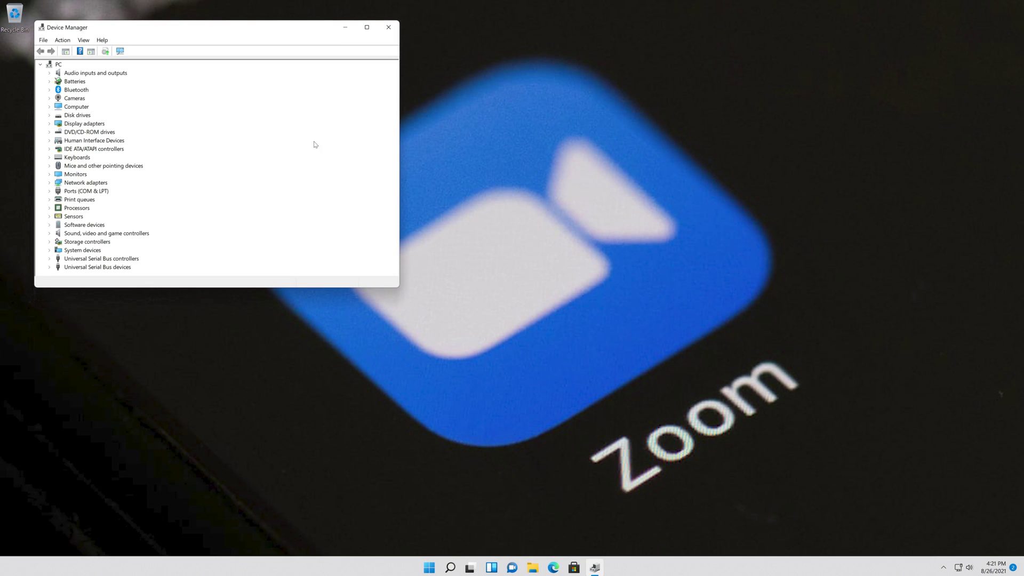
mouse_move(237, 32)
left_mouse_down()
mouse_move(641, 143)
mouse_move(602, 144)
left_mouse_up()
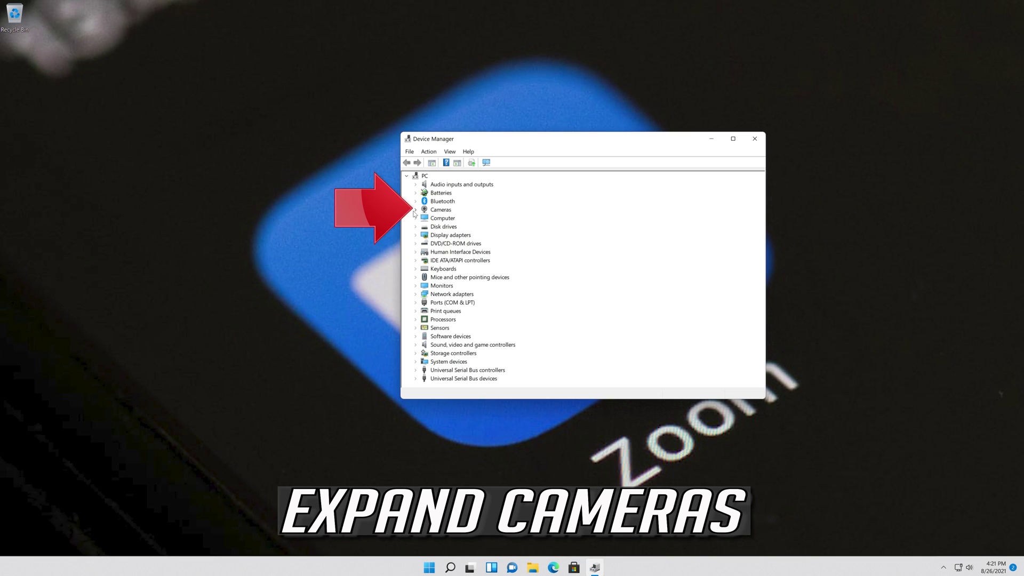
left_click(415, 210)
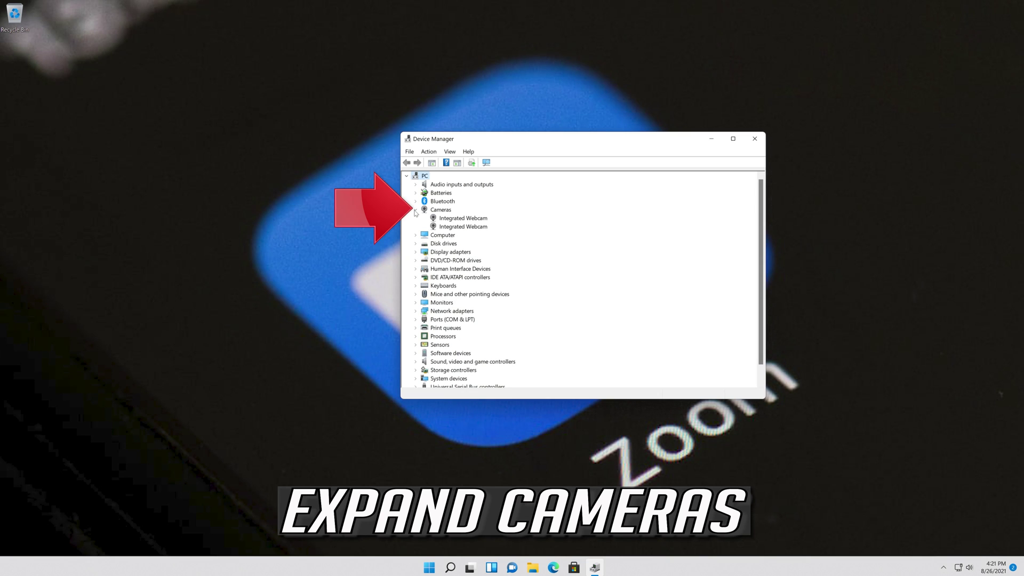
left_click(441, 219)
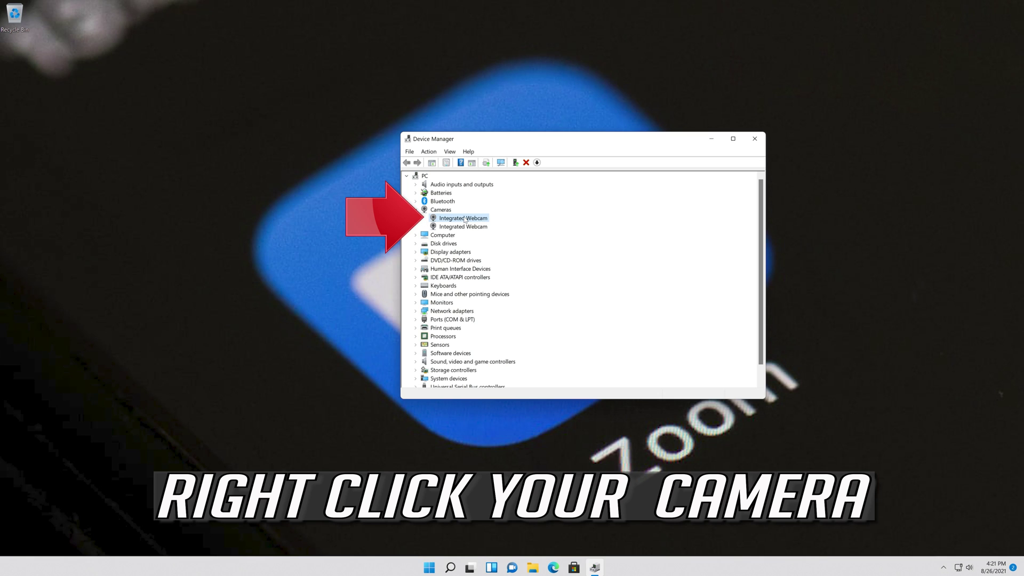
right_click(465, 219)
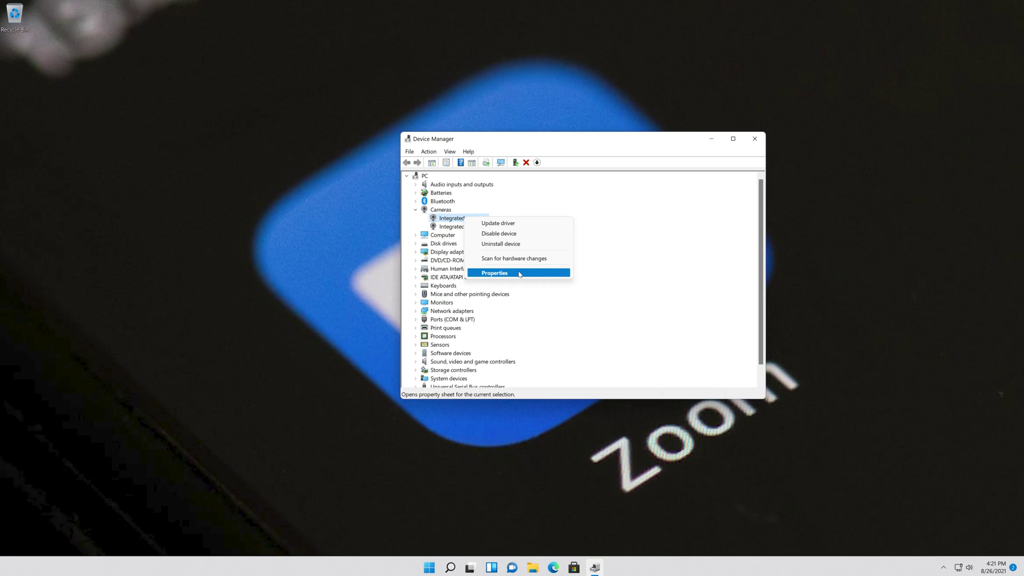
left_click(519, 275)
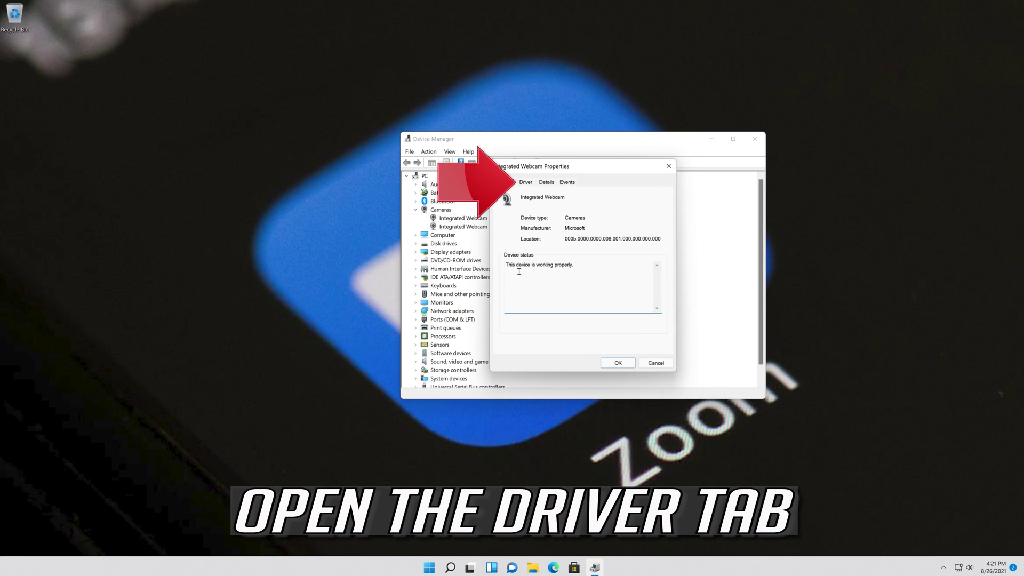
- Start Update Driver for the webcam from its Driver details
left_click(526, 183)
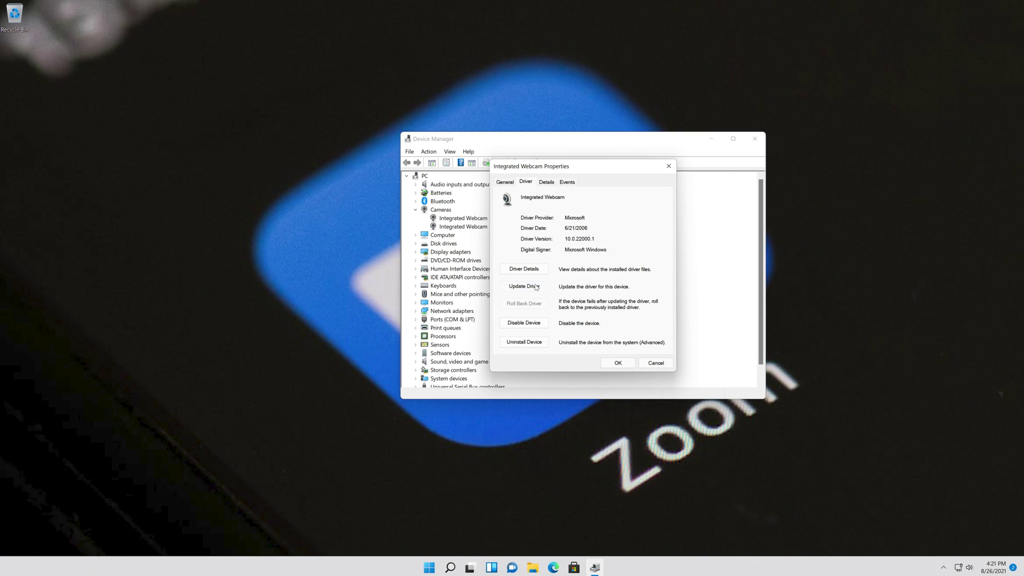
left_click(537, 287)
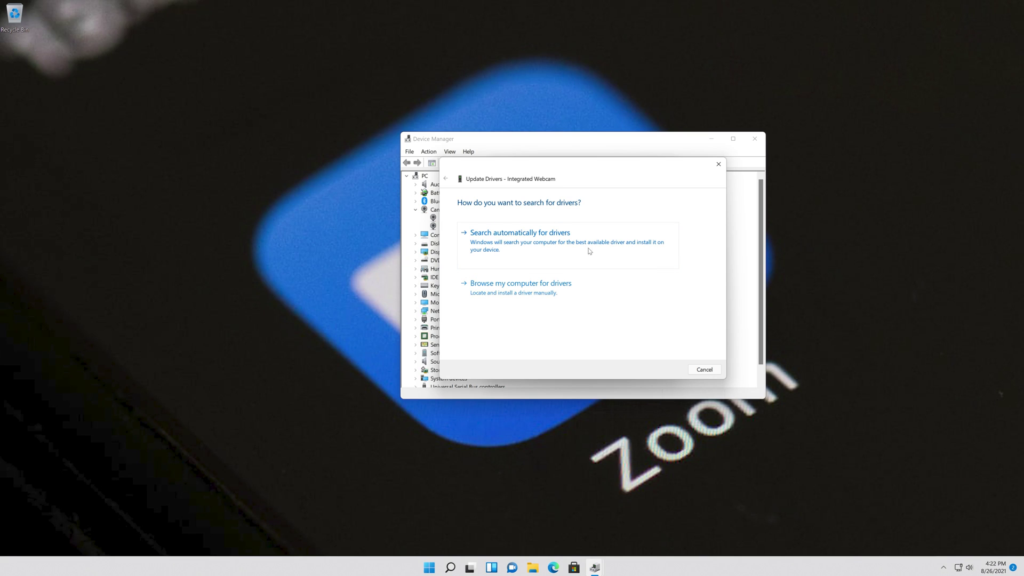
- Search automatically for drivers, then check Windows Update for newer webcam drivers
left_click(591, 252)
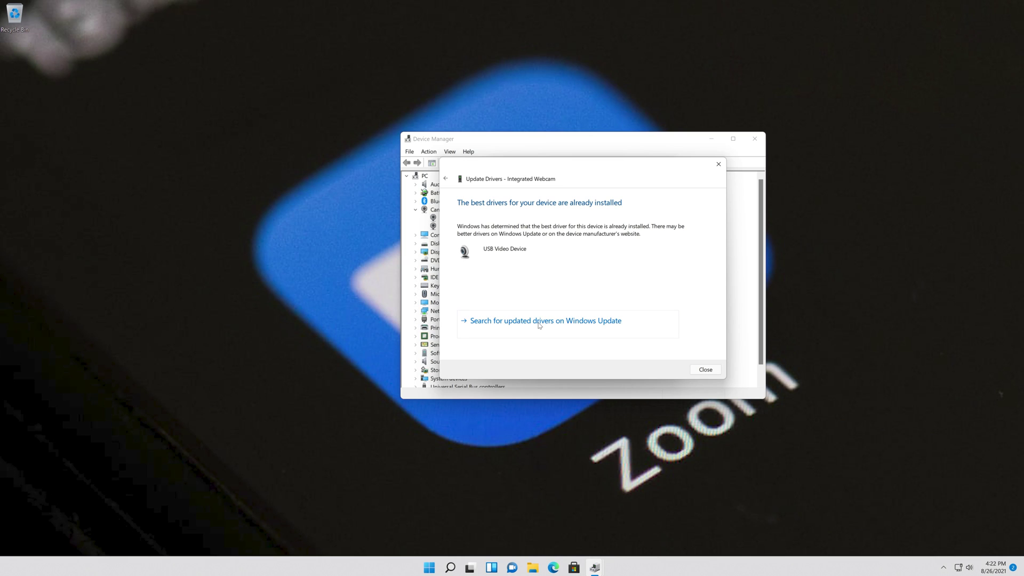
left_click(539, 322)
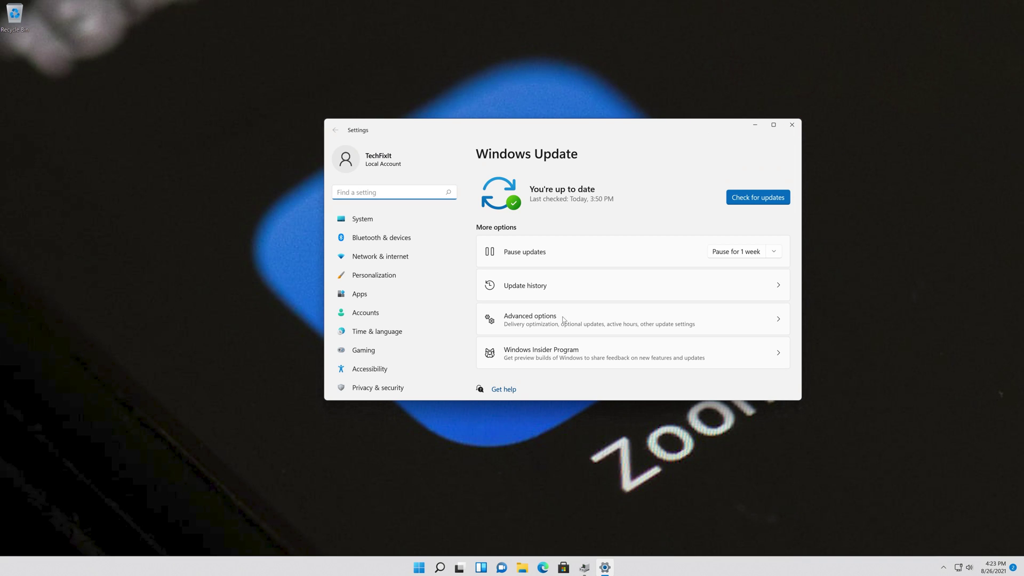
left_click(757, 198)
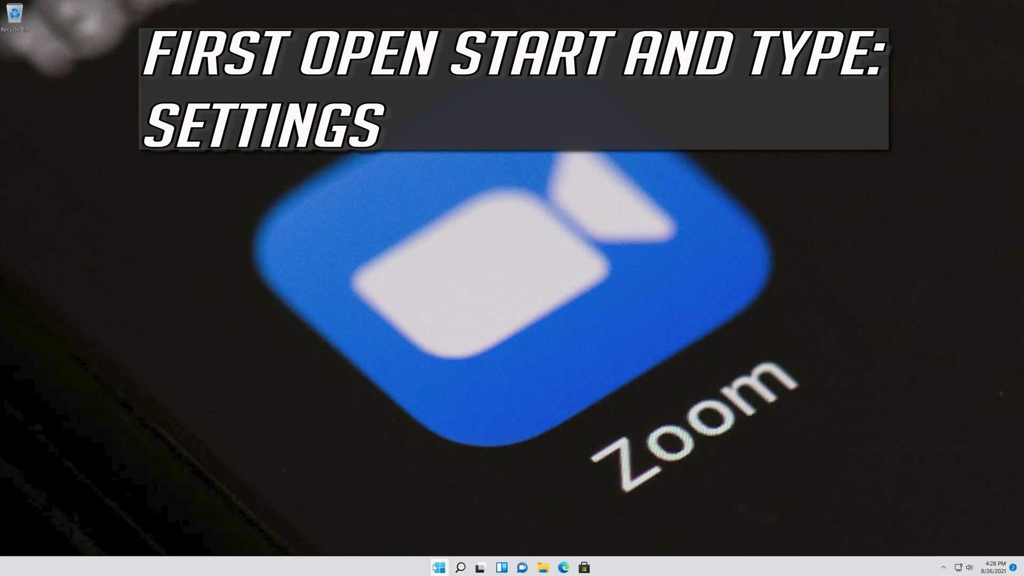
- Launch the Settings app from Start search
key("super")
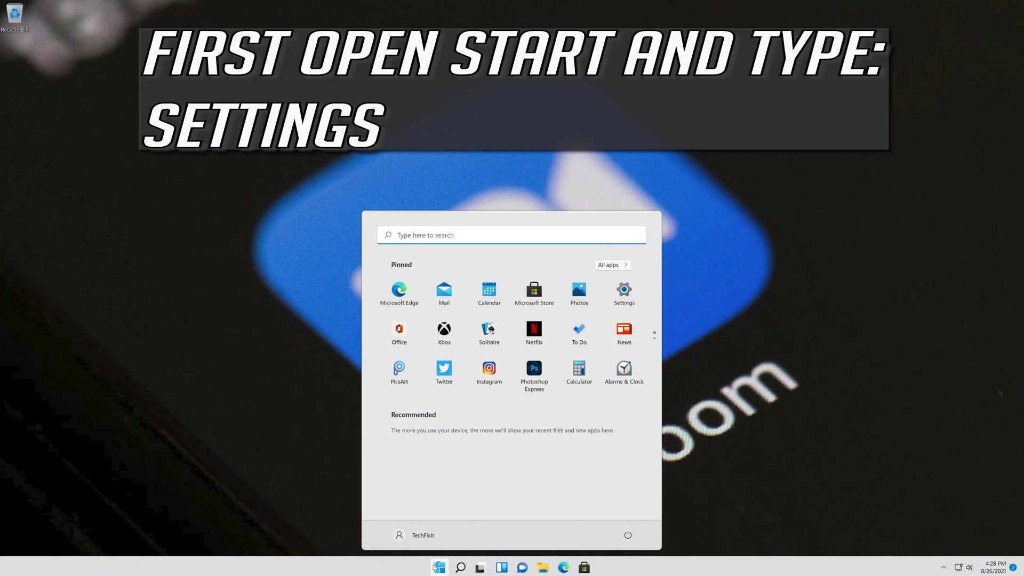
type("settings")
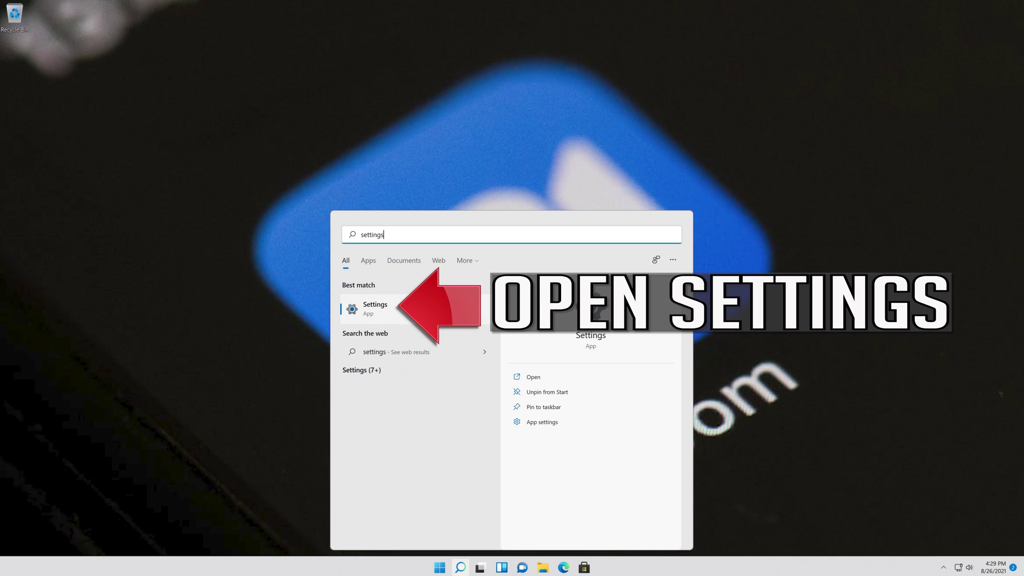
left_click(444, 305)
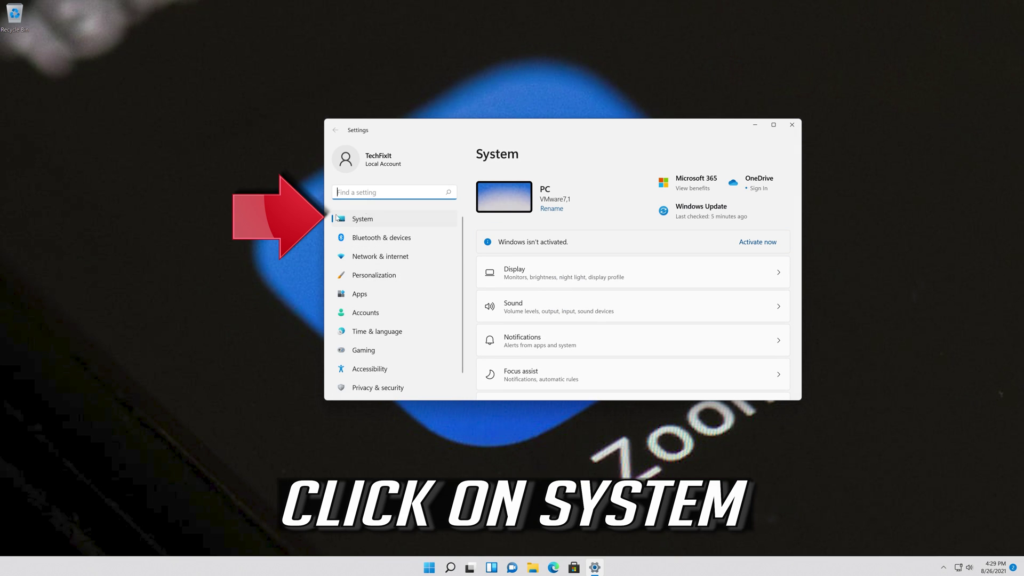
- Go to System > Troubleshoot in Settings
left_click(371, 223)
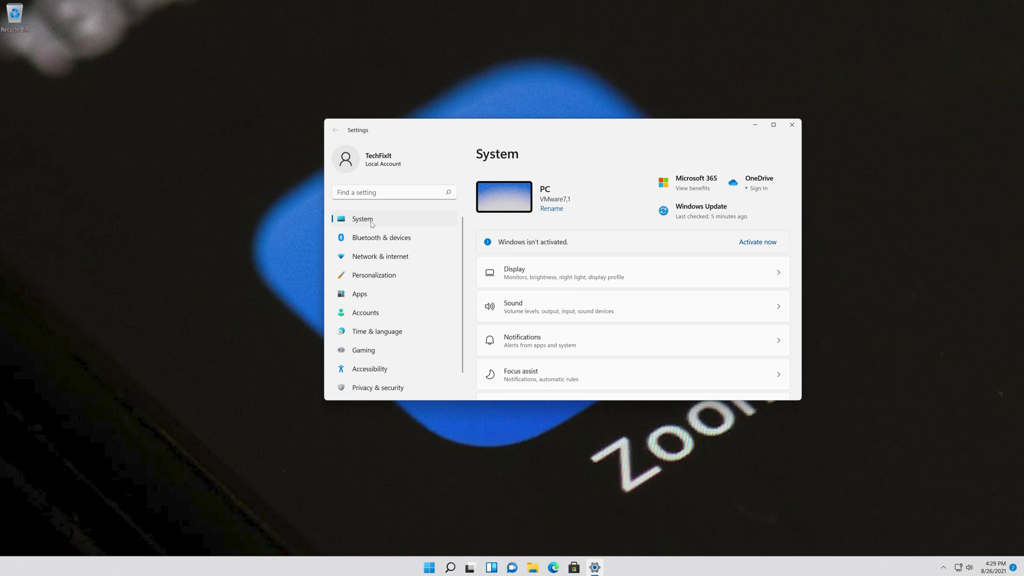
scroll(550, 345, "down", 2)
scroll(549, 345, "down", 2)
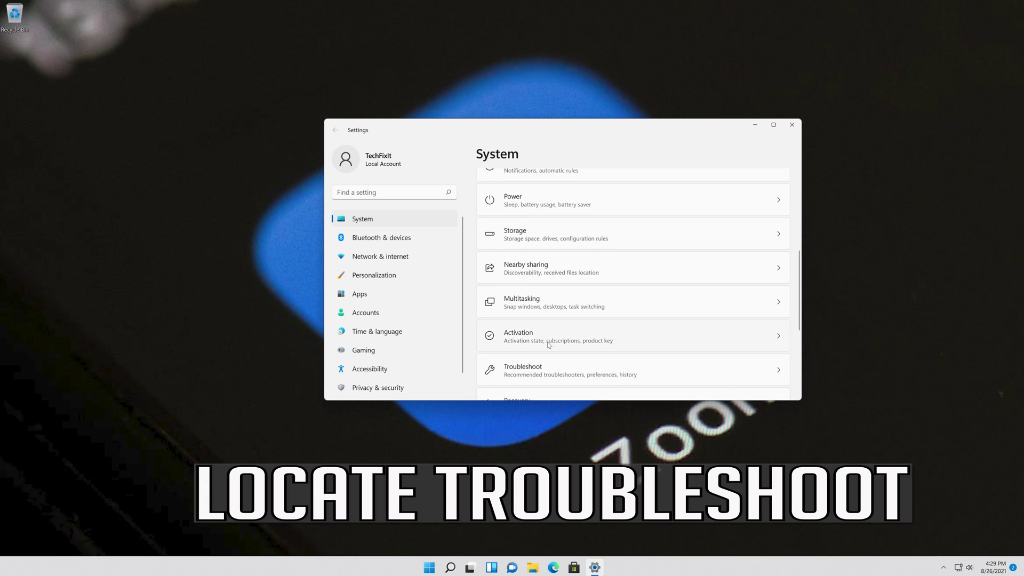
scroll(549, 345, "down", 2)
scroll(550, 345, "down", 2)
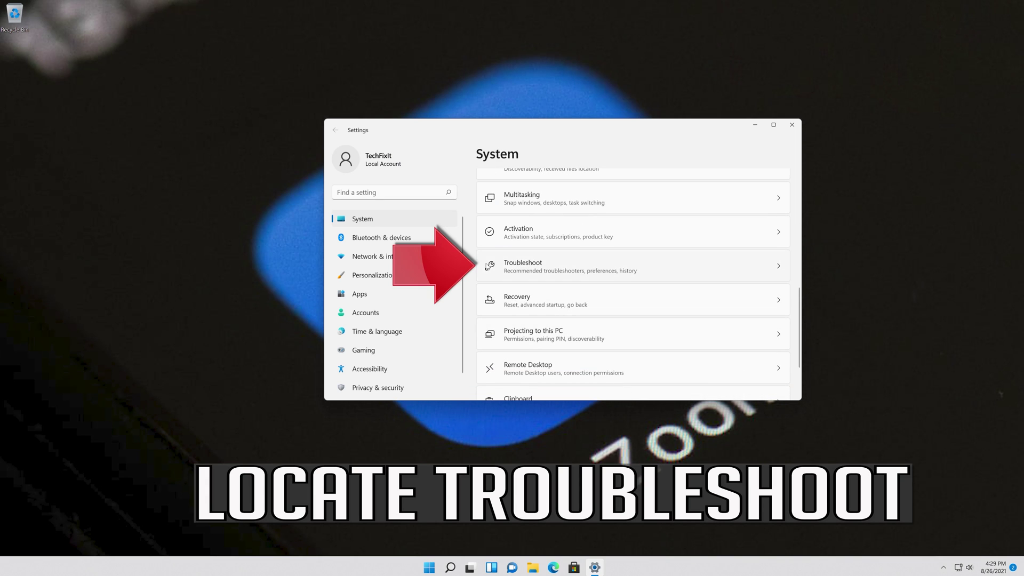
left_click(557, 272)
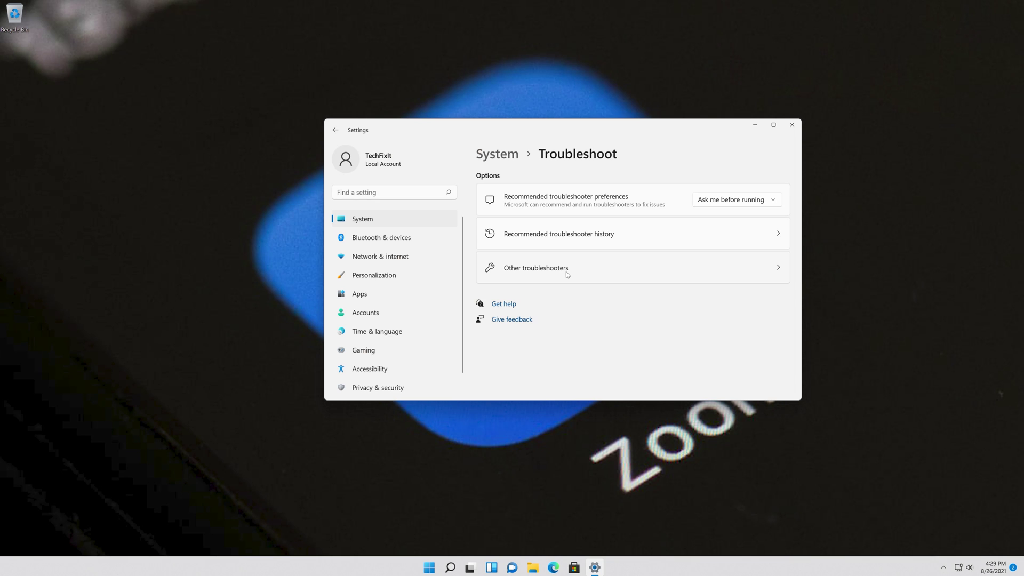
- Run the Camera troubleshooter from Other troubleshooters
left_click(566, 271)
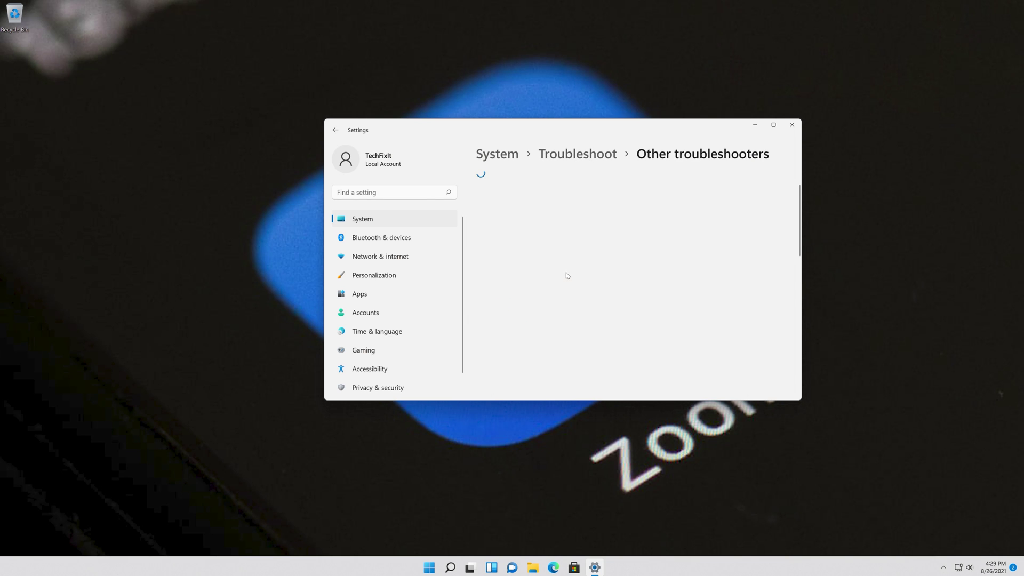
scroll(567, 275, "down", 3)
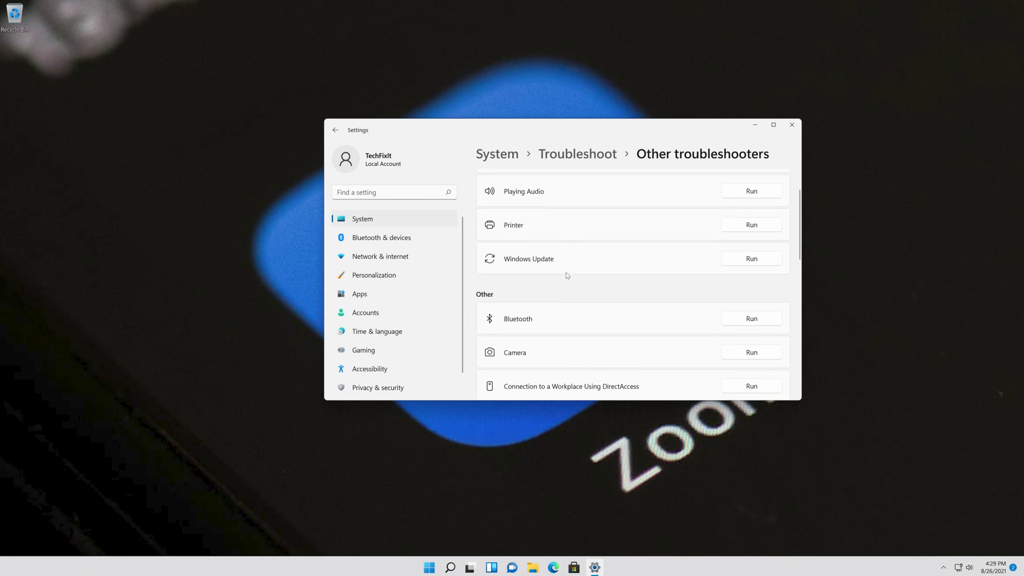
scroll(567, 276, "down", 2)
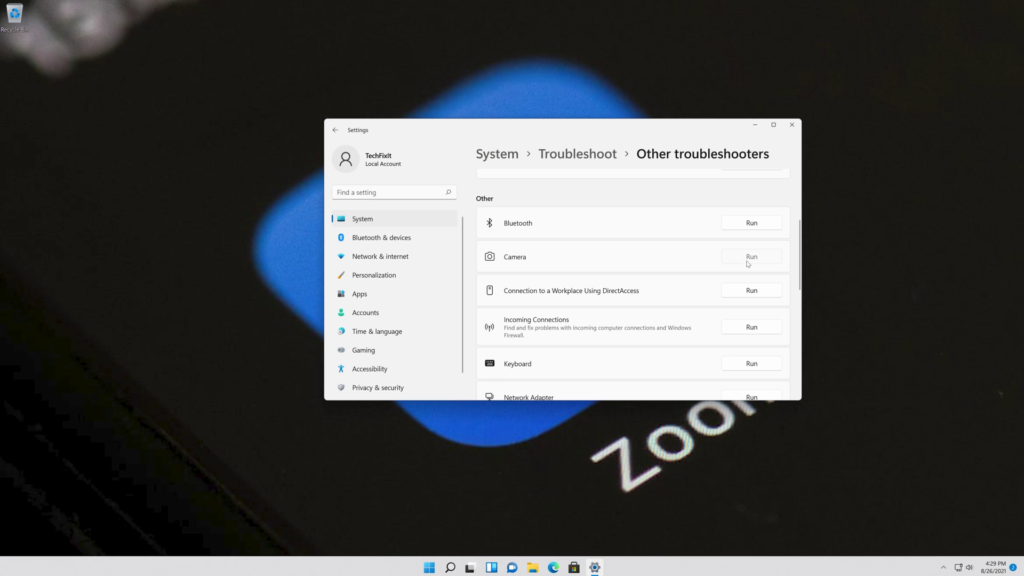
left_click(751, 257)
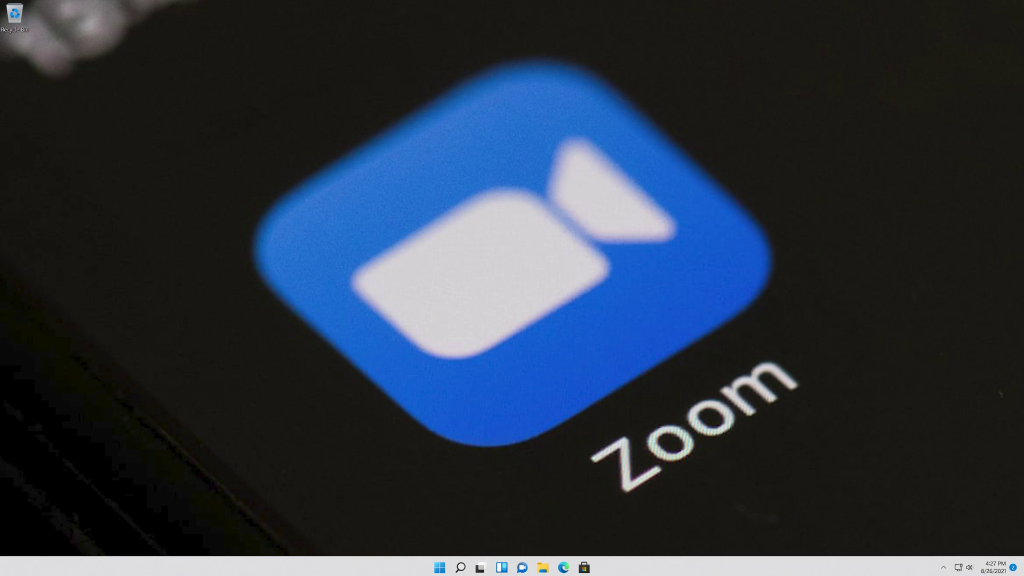
- Launch Device Manager again from Start search
key("super")
type("de")
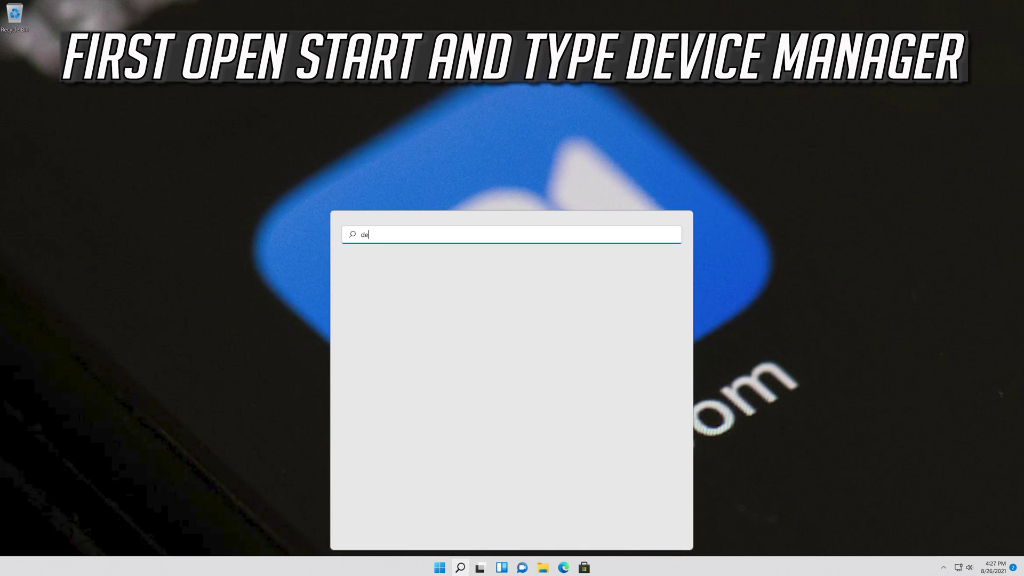
type("vice manager")
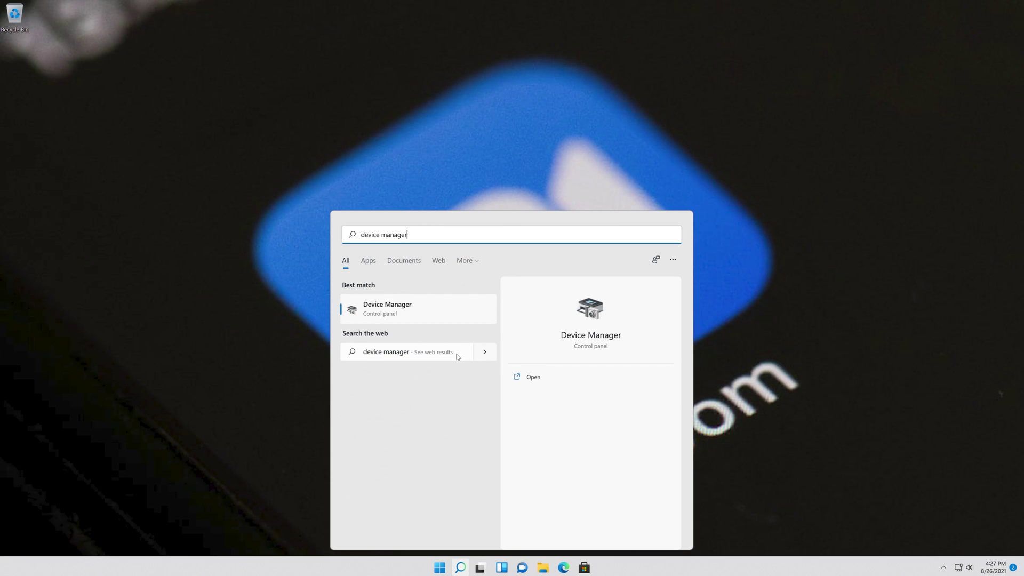
left_click(415, 315)
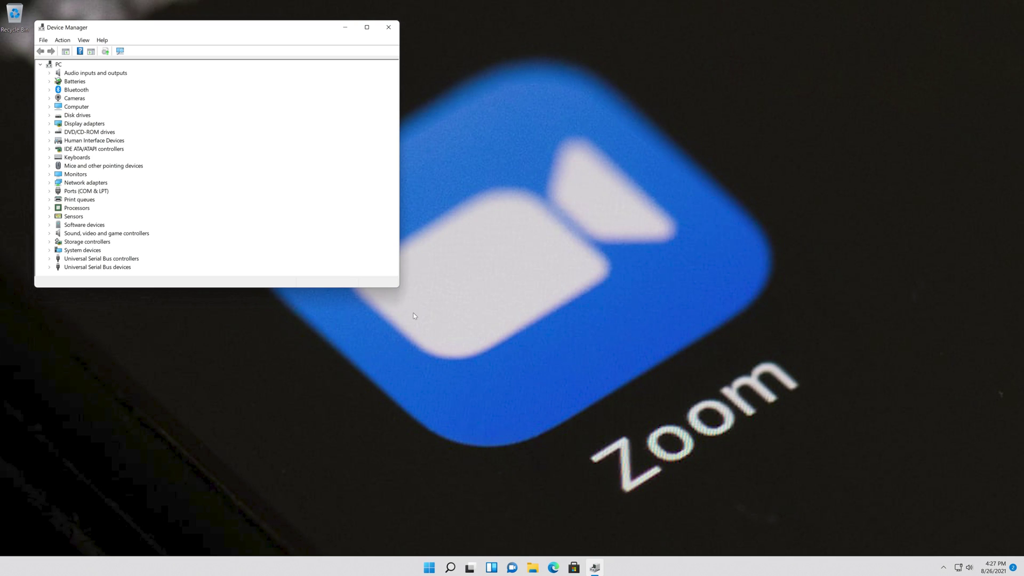
- Centre Device Manager and show the Integrated Webcam's properties under Cameras
left_click_drag(205, 32, 488, 132)
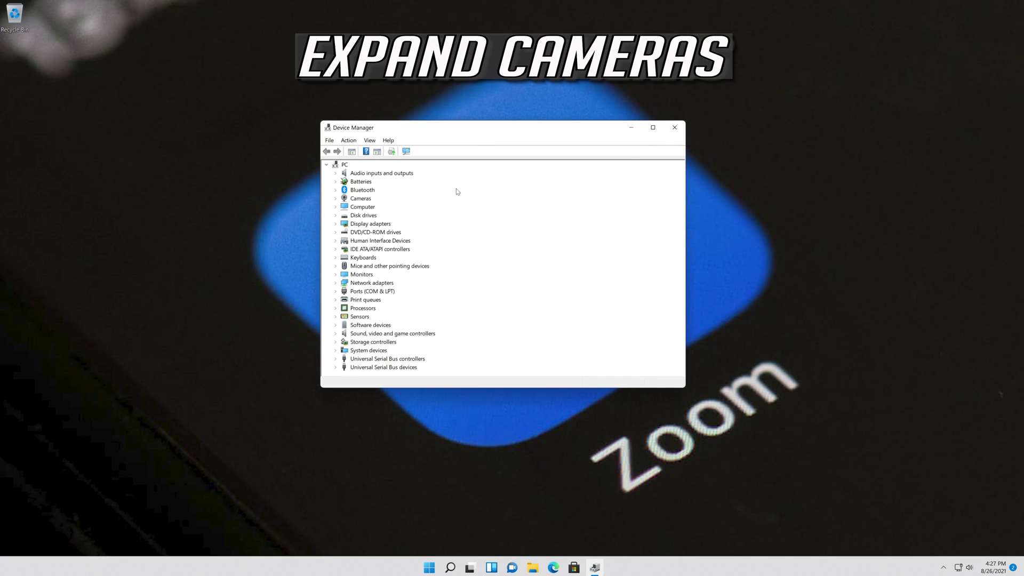
left_click(337, 199)
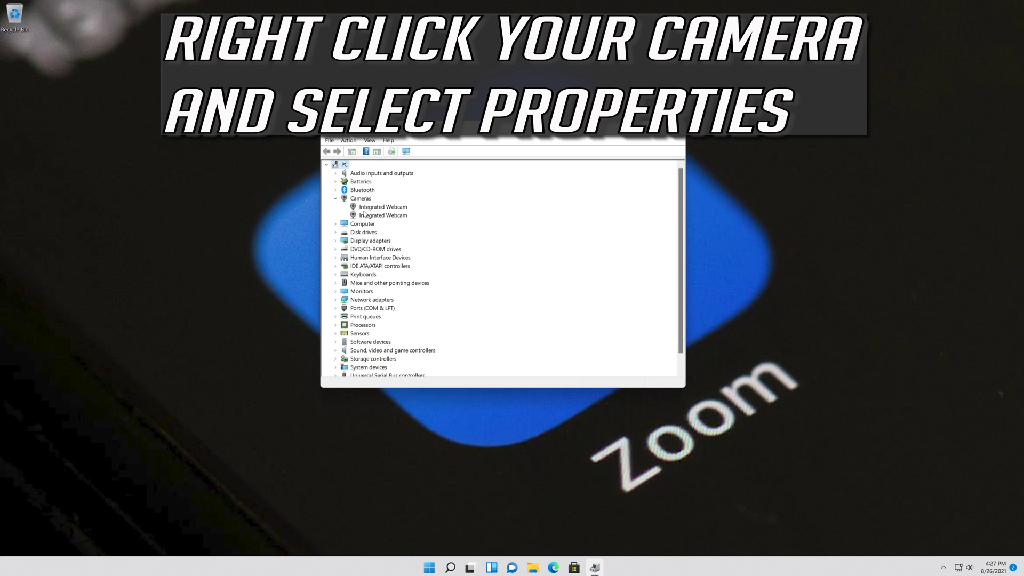
right_click(393, 208)
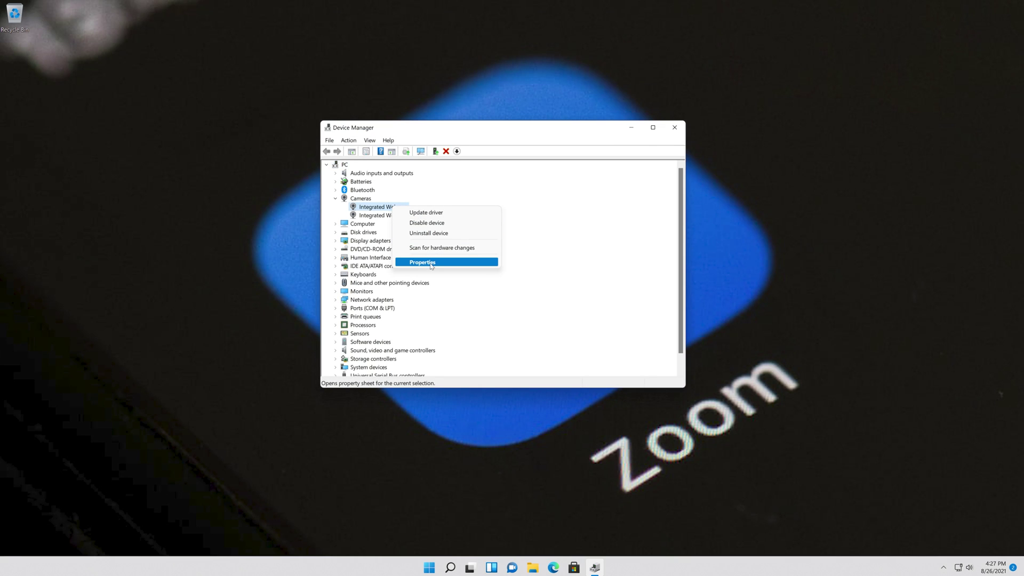
left_click(431, 265)
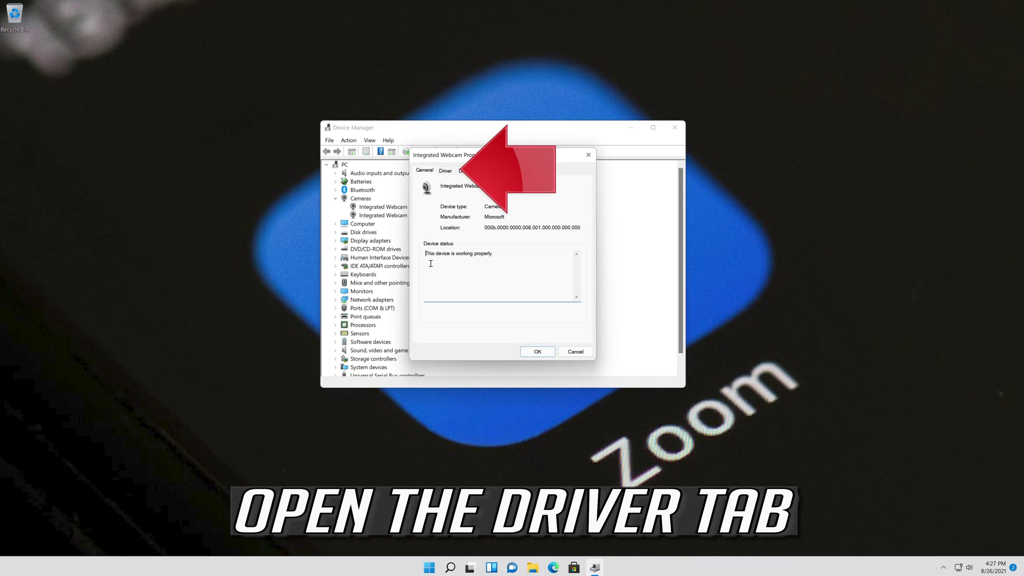
- Uninstall the Integrated Webcam from its Driver details and confirm the removal
left_click(446, 171)
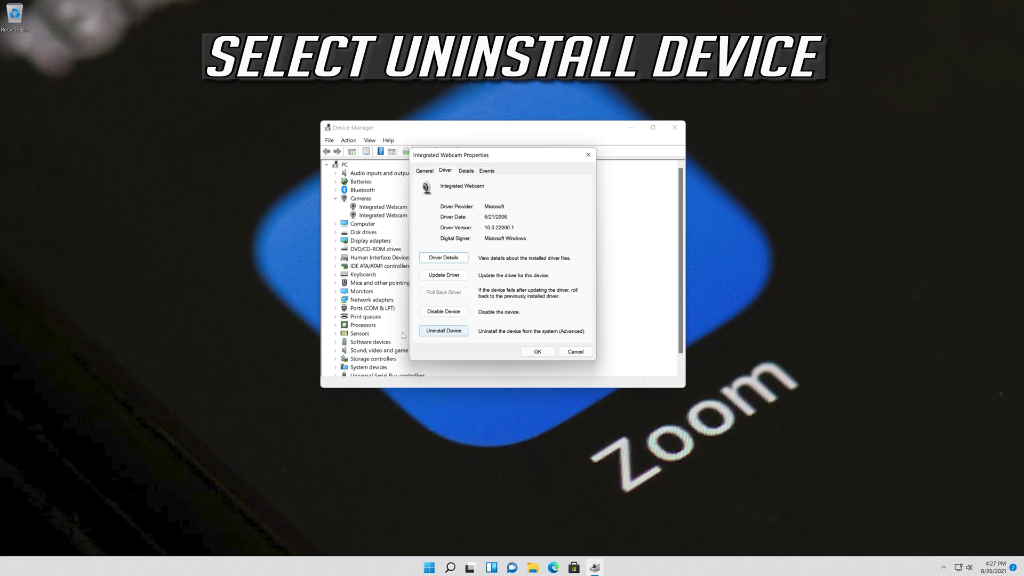
left_click(444, 330)
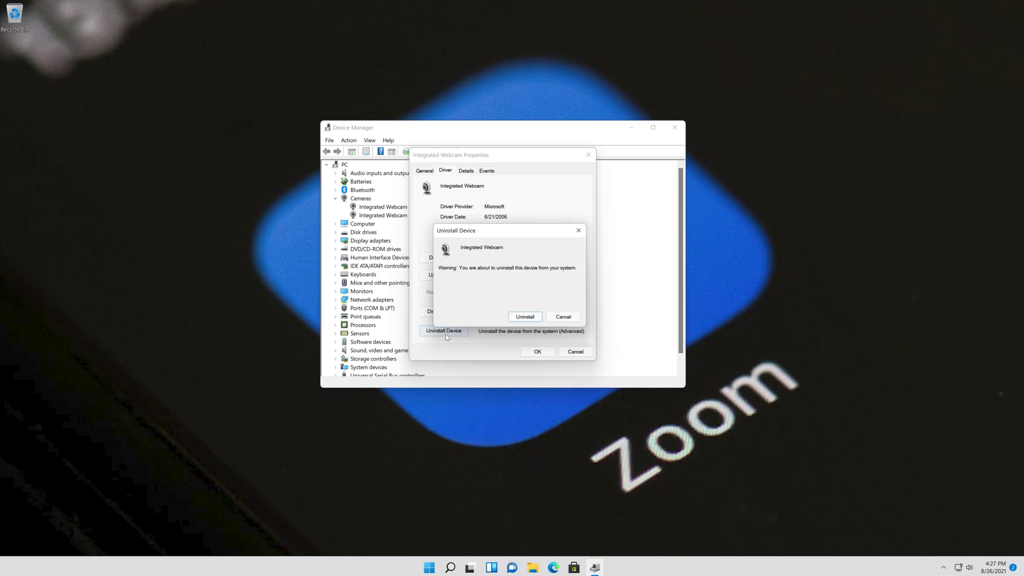
left_click(529, 319)
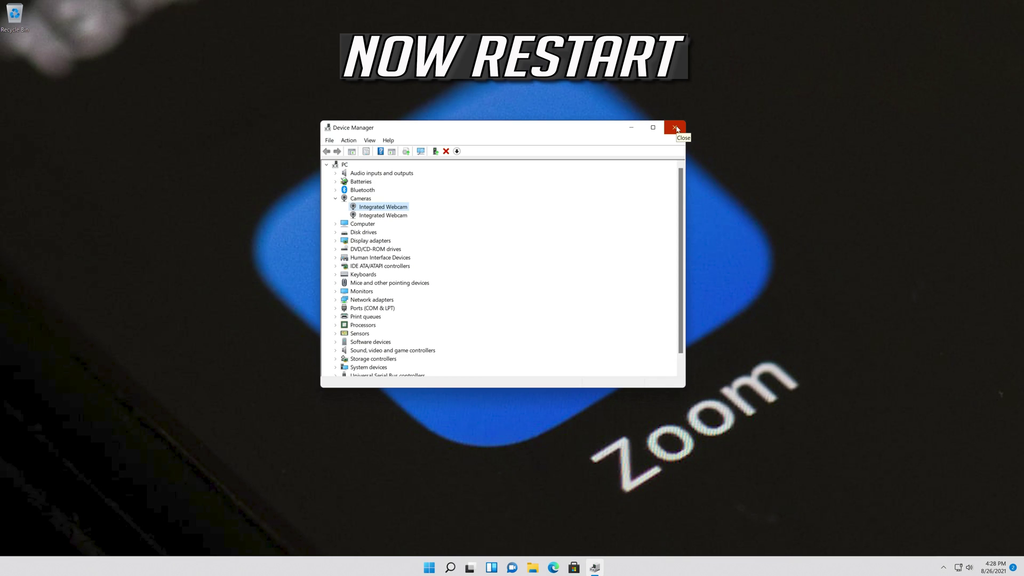
- Close Device Manager and bring up the Start menu power options to restart
left_click(676, 128)
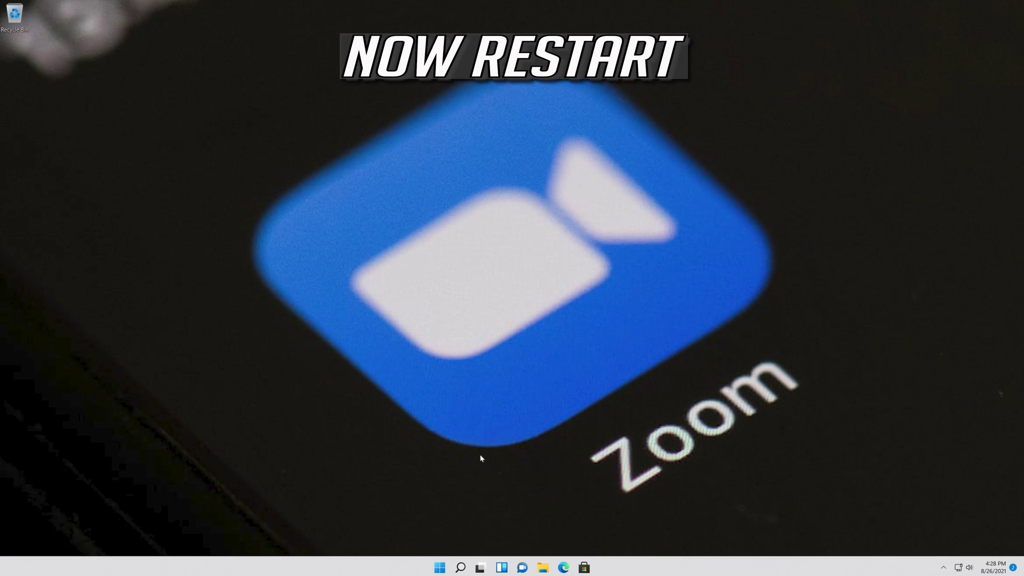
left_click(441, 567)
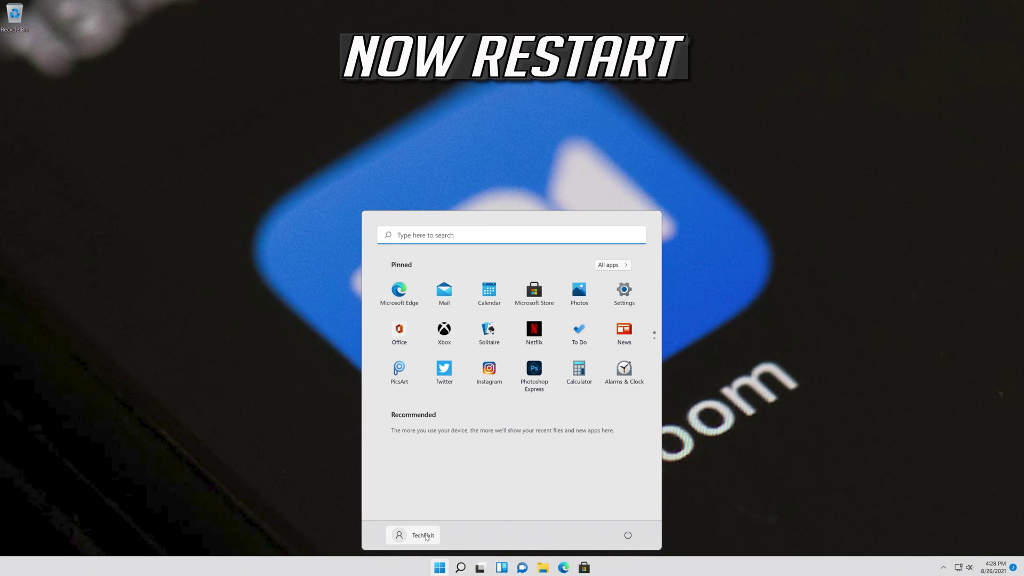
left_click(629, 534)
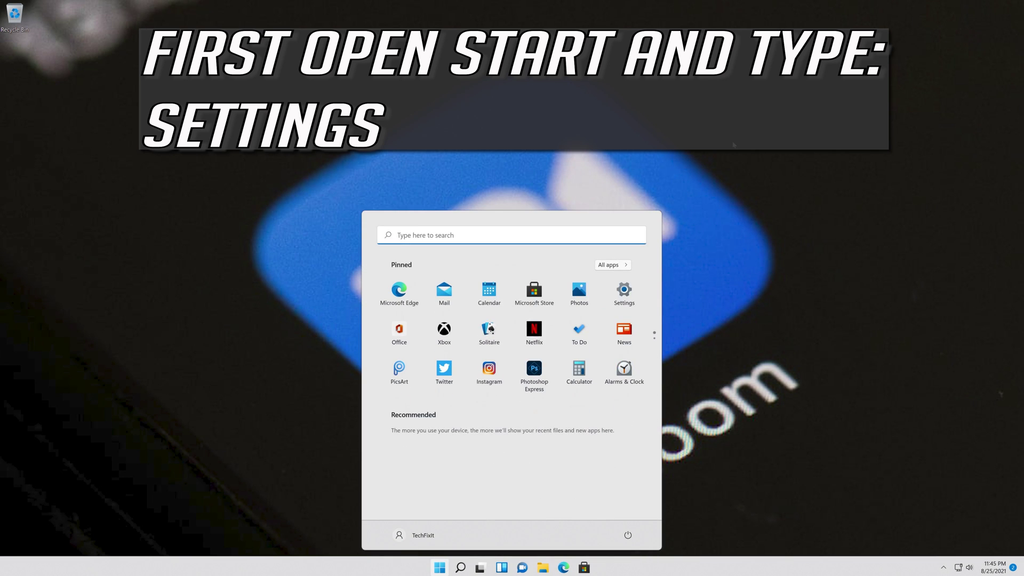
type("settings")
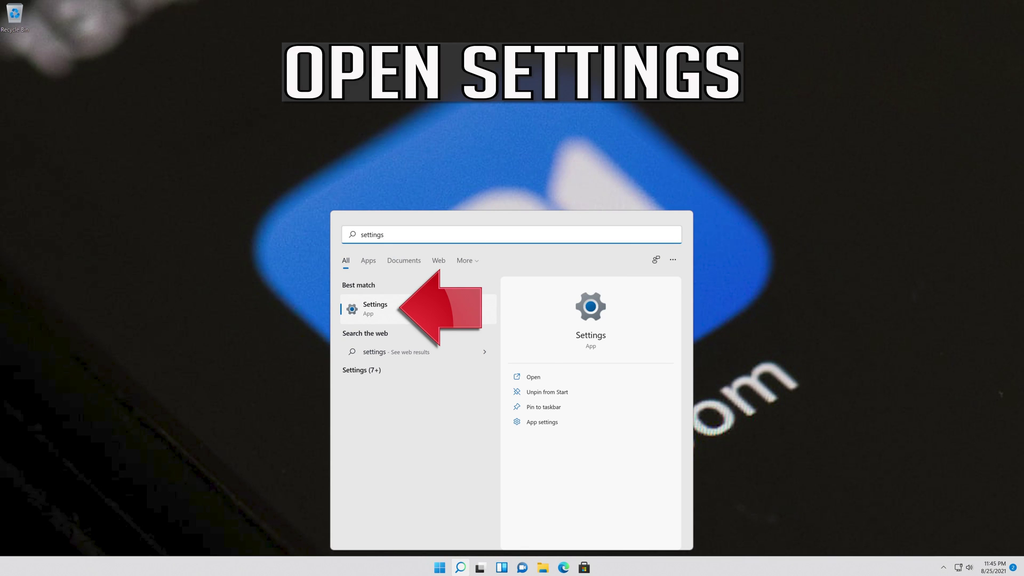
- Launch the Settings app from the Start search results
left_click(419, 308)
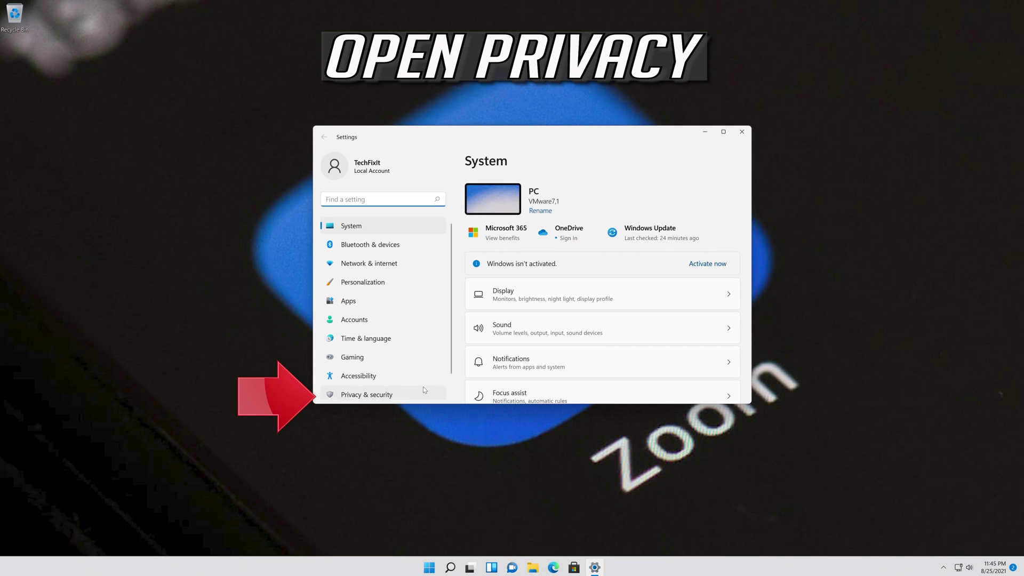
- Navigate to Privacy & security and then to the Camera privacy page
left_click(391, 396)
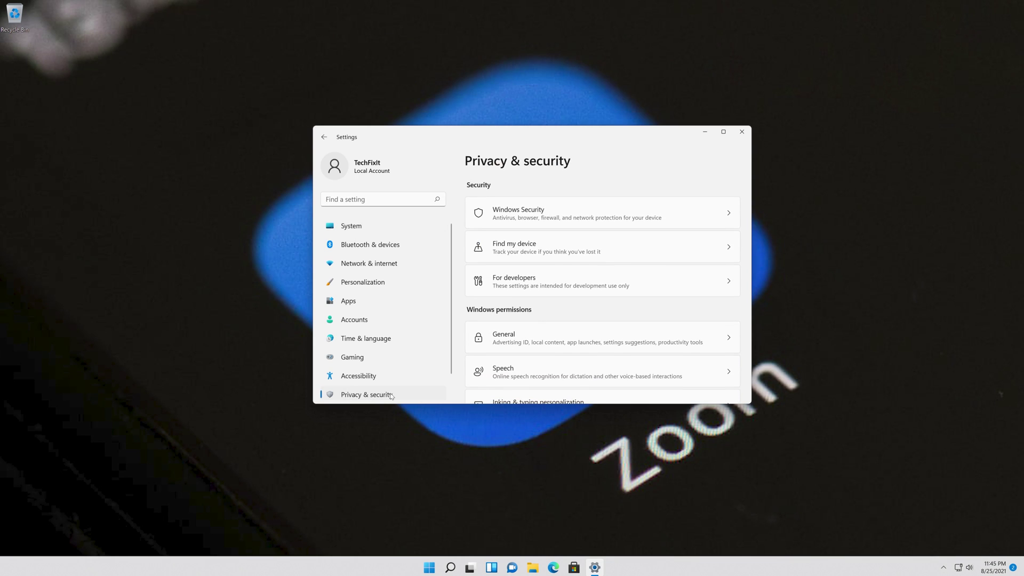
scroll(561, 322, "down", 3)
scroll(560, 322, "down", 2)
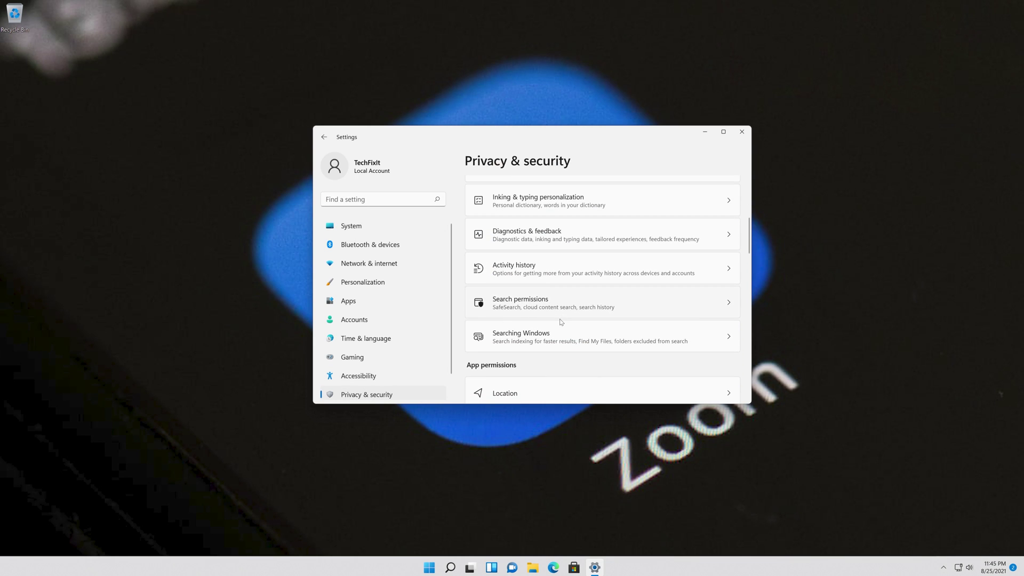
scroll(562, 322, "down", 3)
scroll(561, 322, "down", 1)
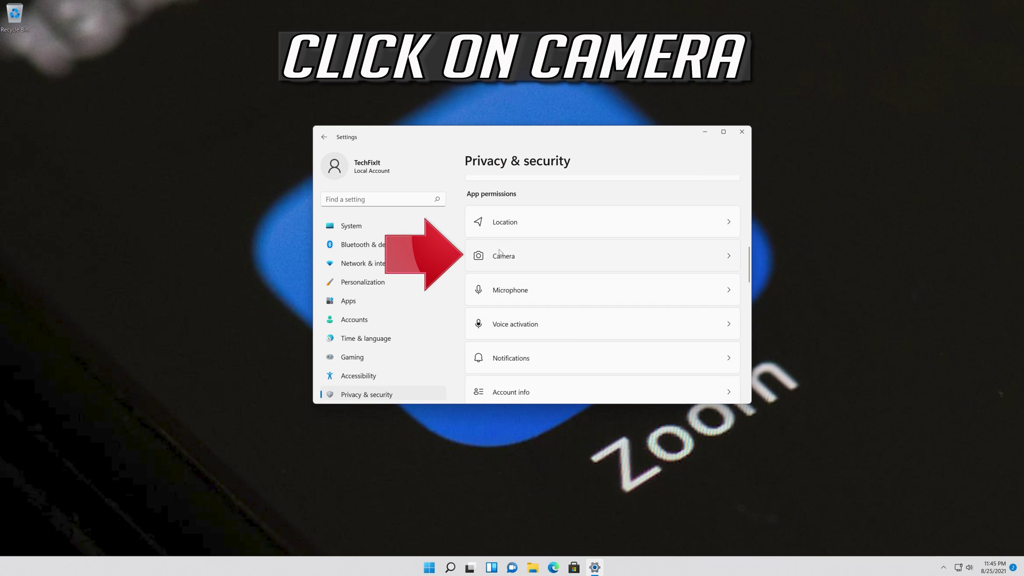
left_click(548, 264)
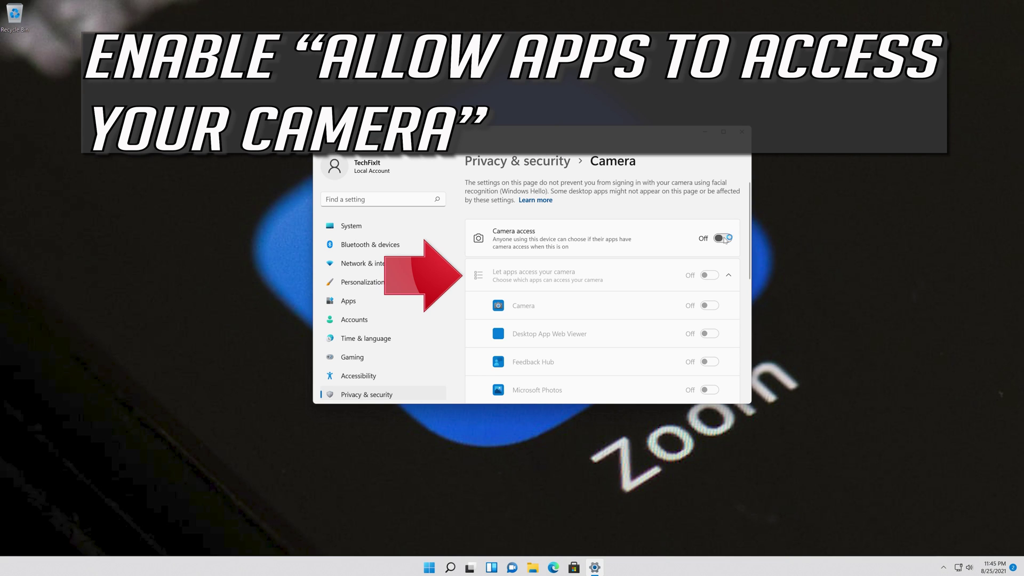
- Turn on Camera access, app camera access and desktop app camera access
left_click(724, 239)
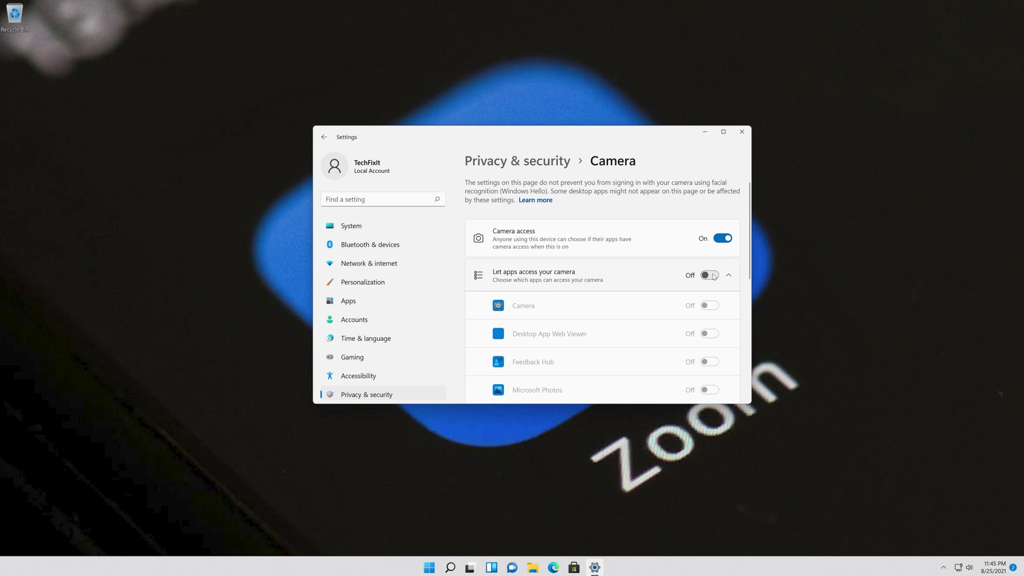
left_click(710, 275)
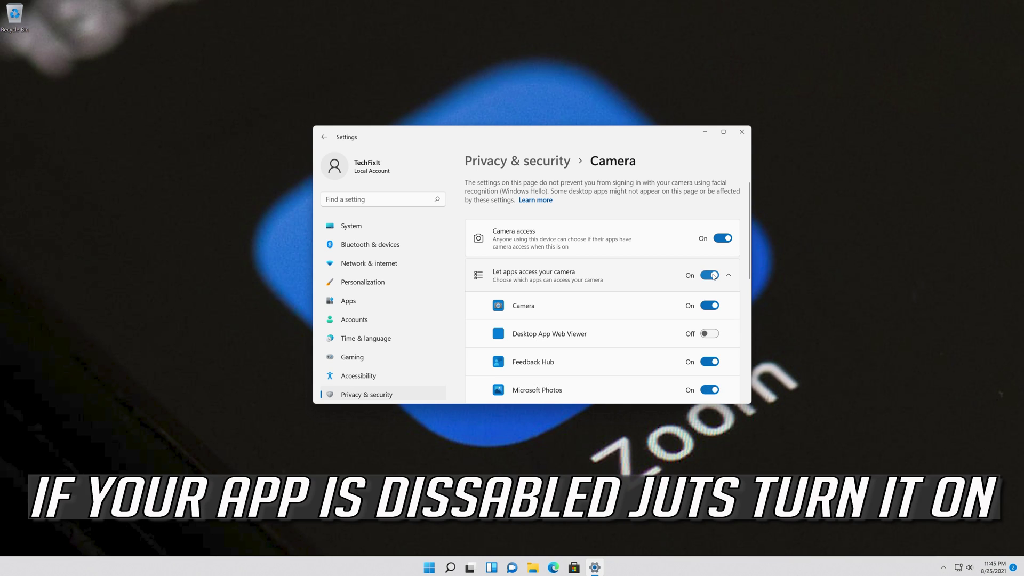
scroll(600, 304, "down", 2)
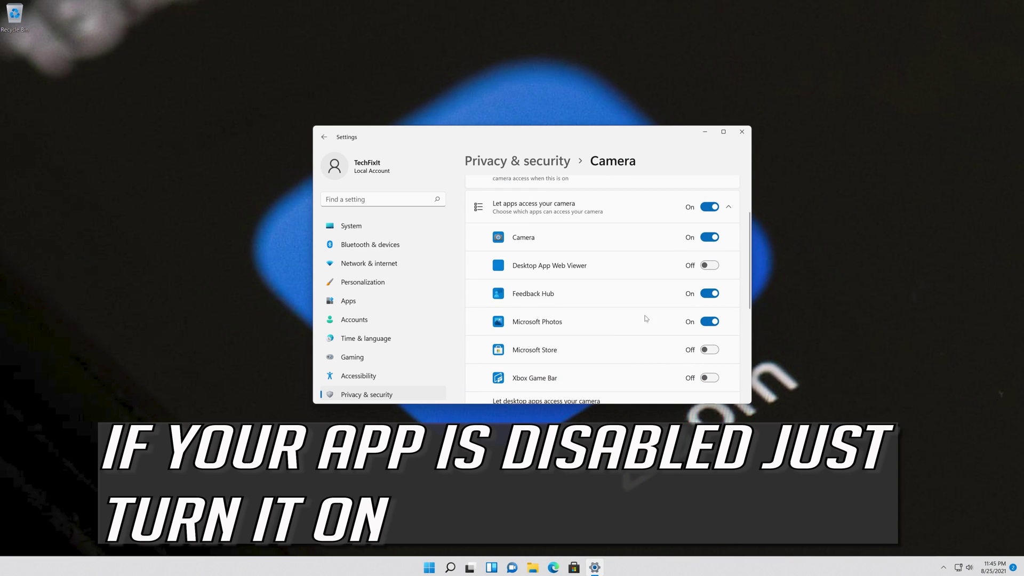
scroll(637, 311, "down", 3)
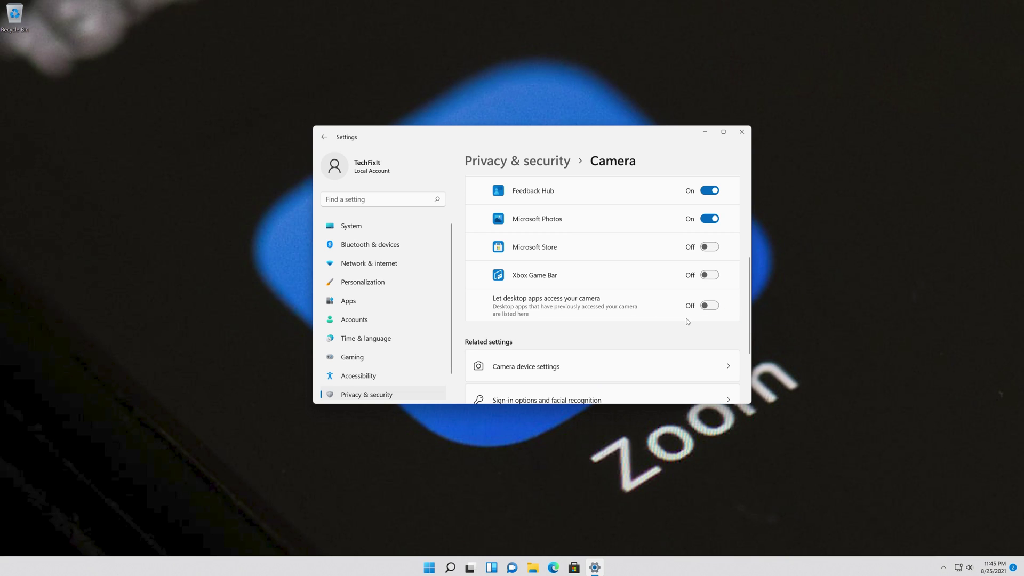
left_click(711, 305)
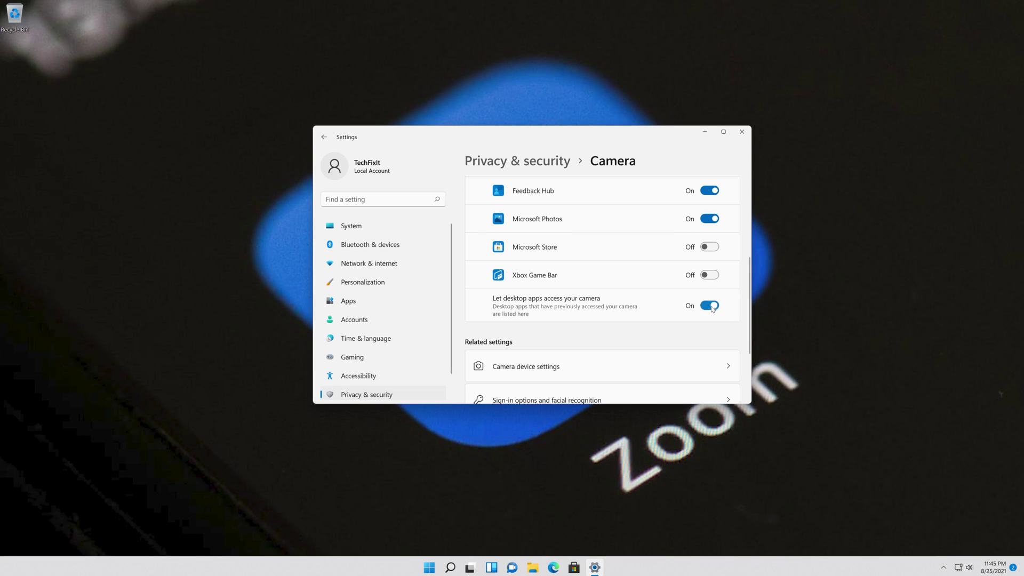
- Close Settings and launch Device Manager from Start search
left_click(741, 131)
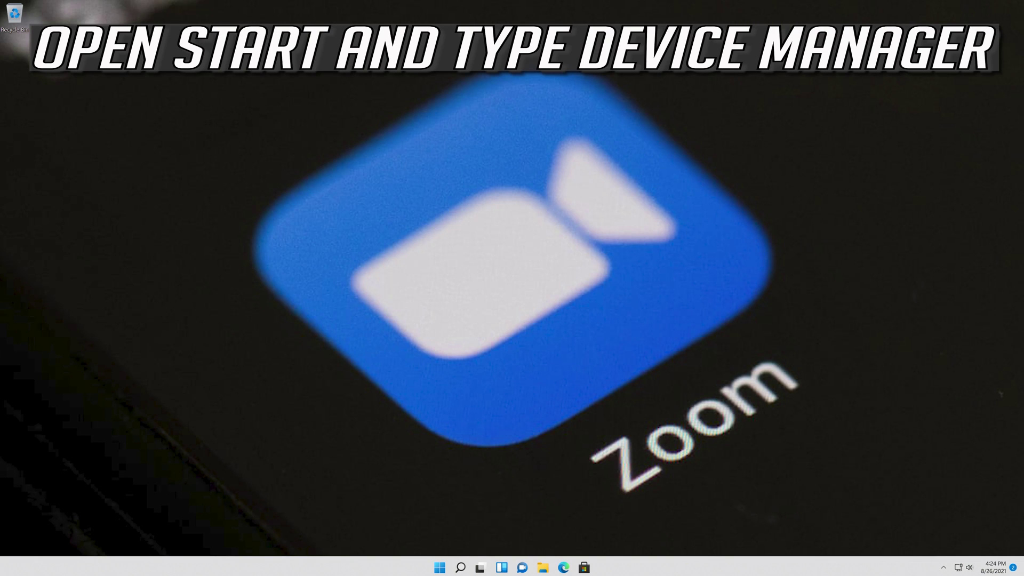
key("super")
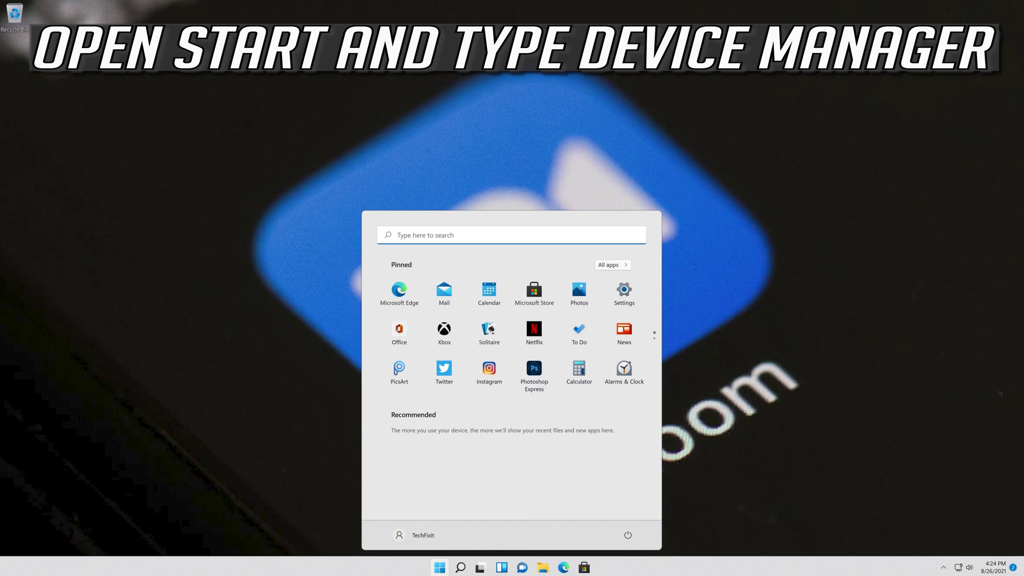
type("device manager")
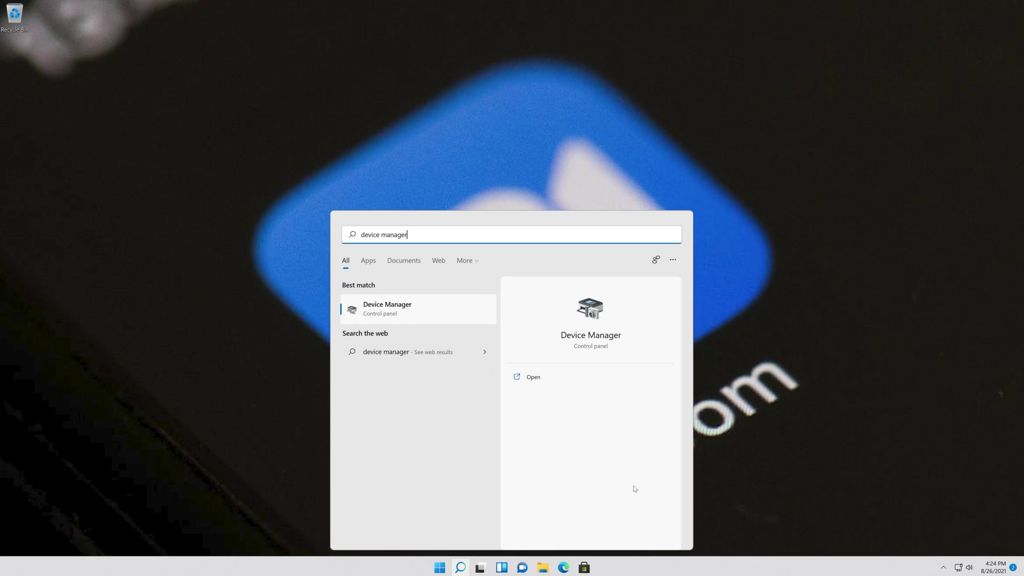
left_click(397, 314)
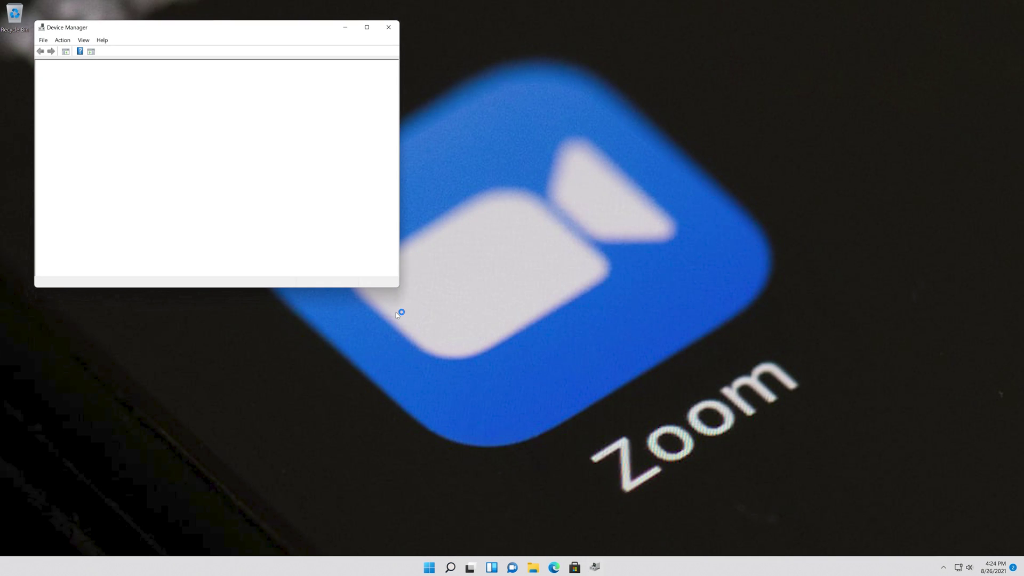
- Expand Cameras and view the Integrated Webcam's Driver properties
left_click_drag(231, 23, 570, 142)
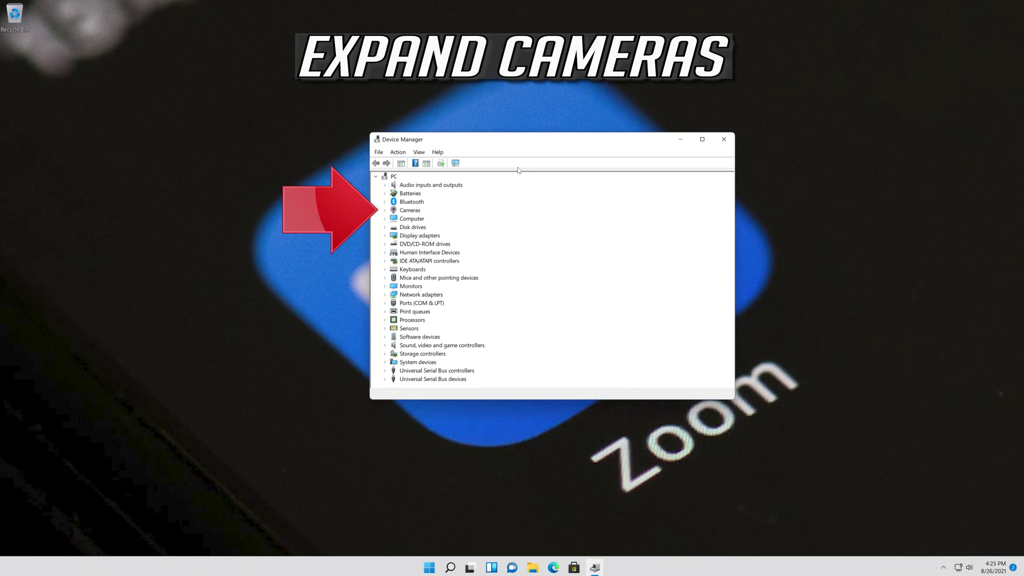
left_click(386, 210)
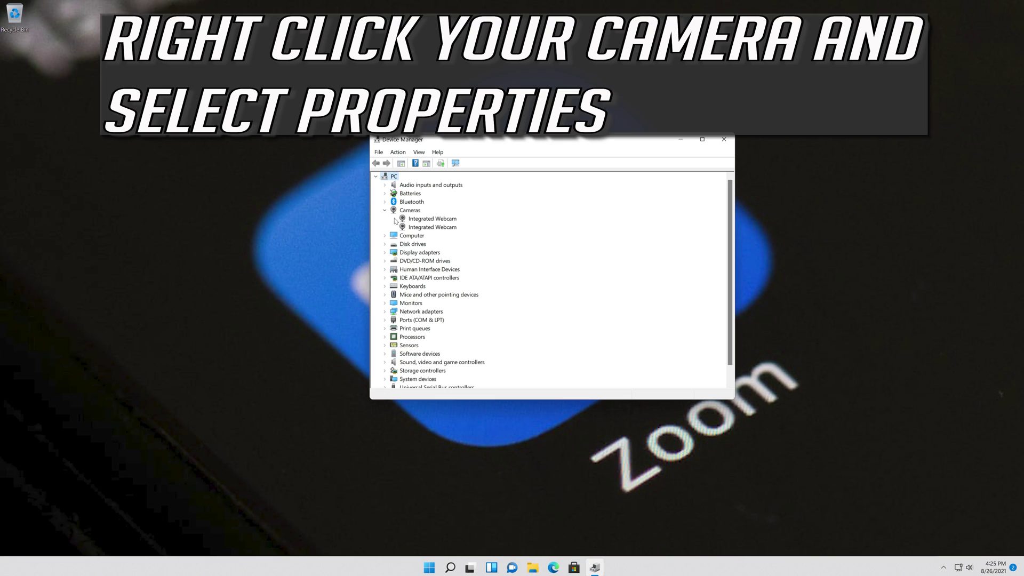
left_click(433, 219)
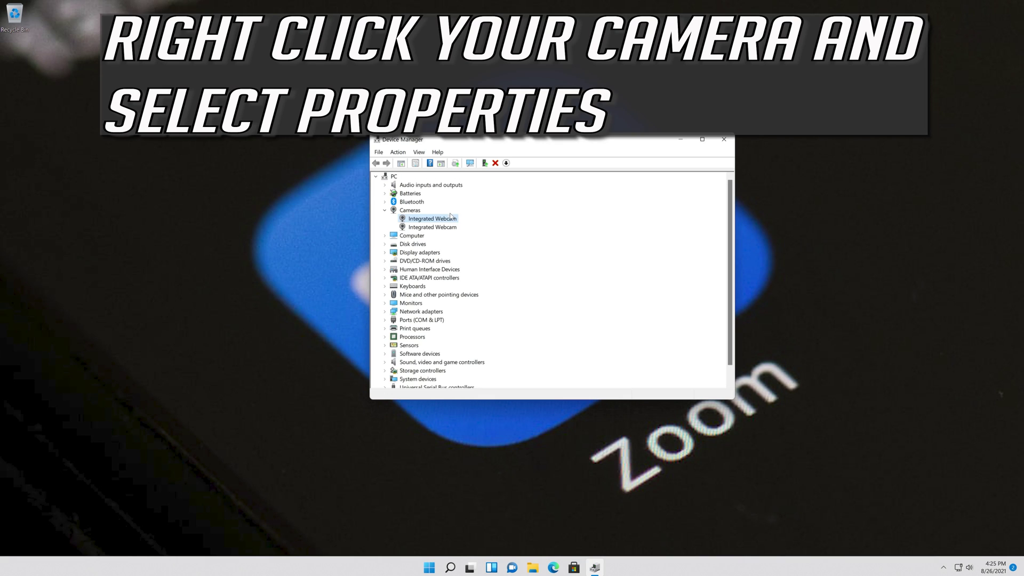
right_click(445, 220)
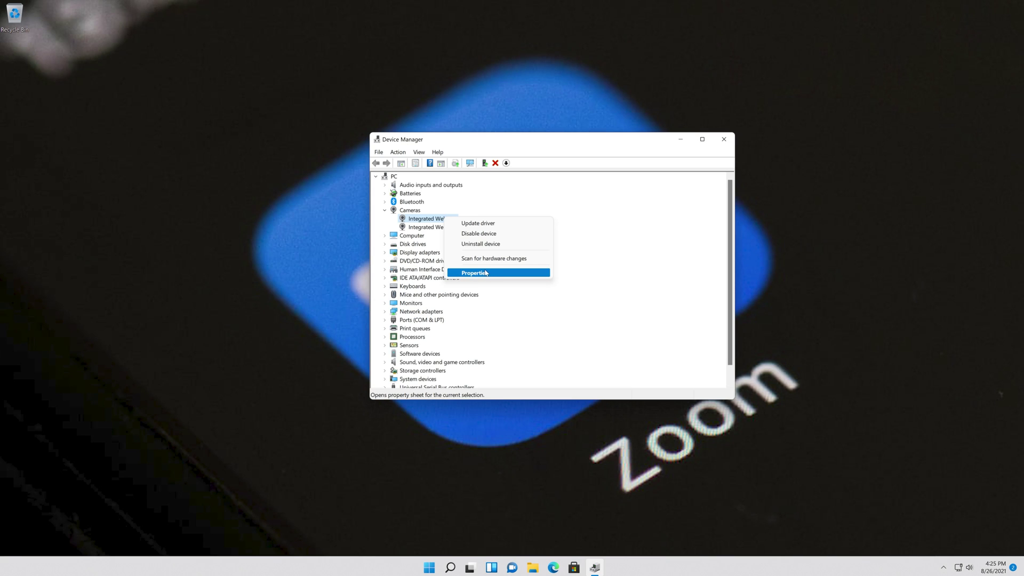
left_click(486, 273)
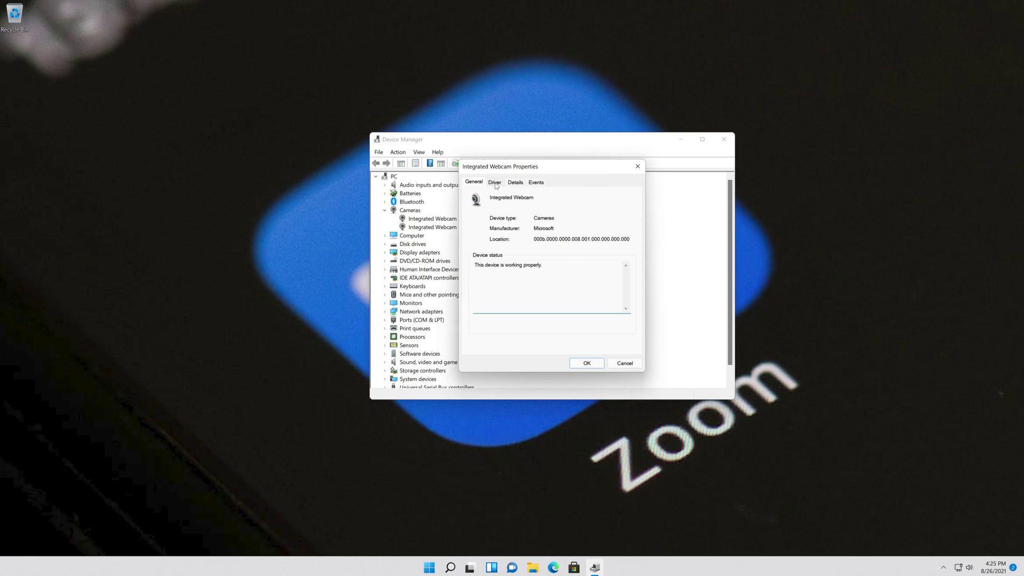
left_click(496, 184)
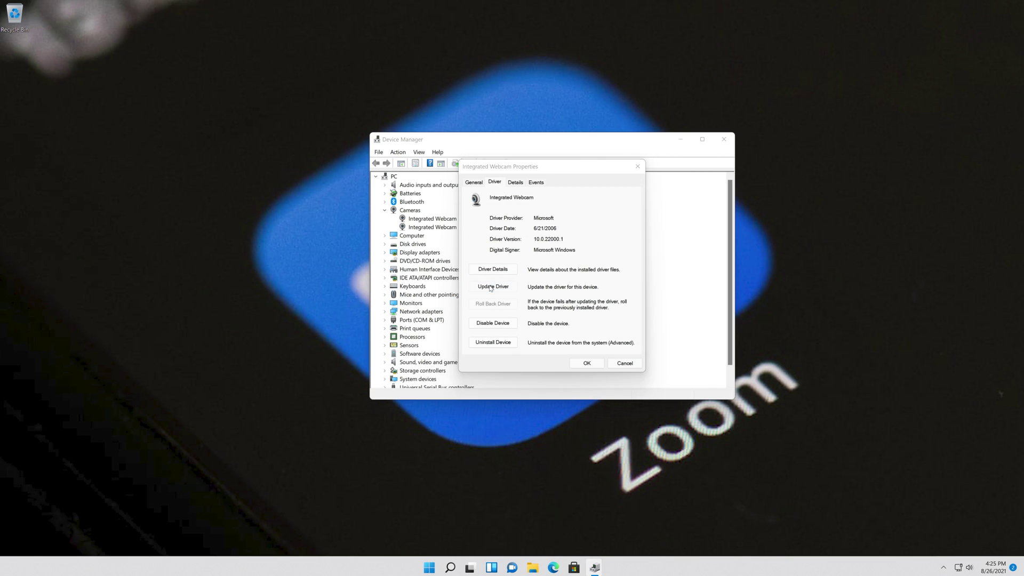
- Update the webcam driver manually, picking USB Video Device from the compatible list
left_click(493, 287)
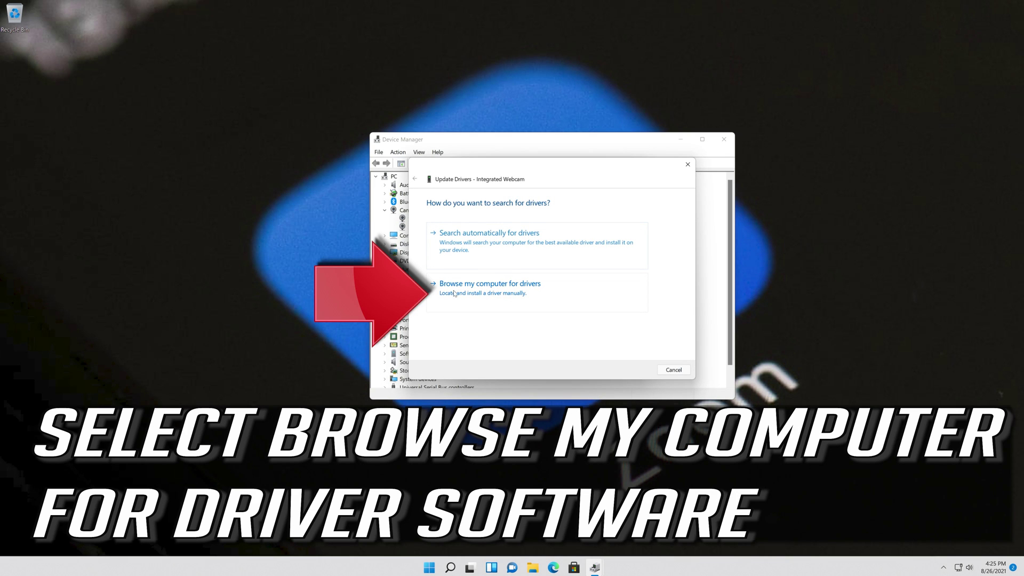
left_click(482, 296)
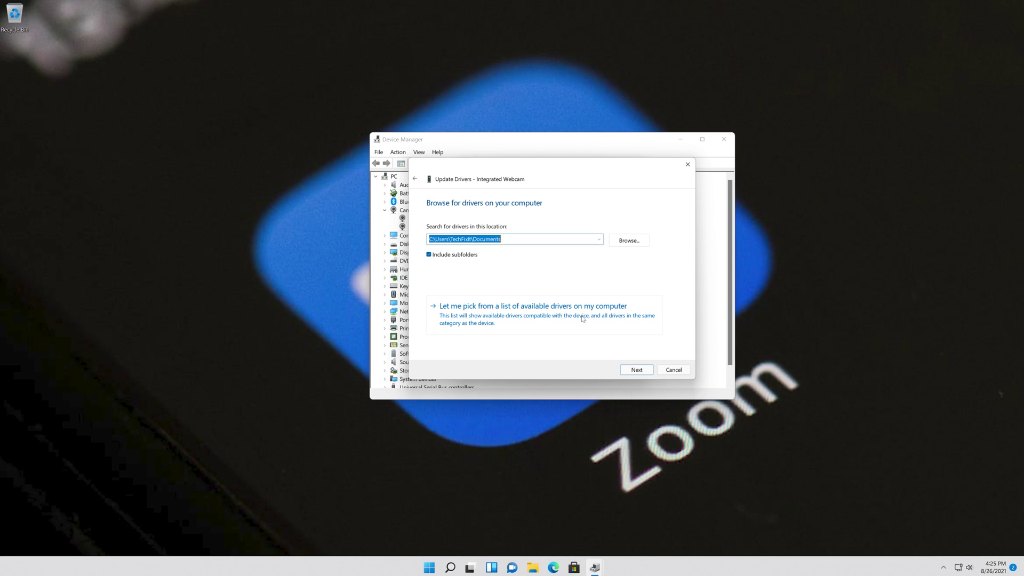
left_click(557, 317)
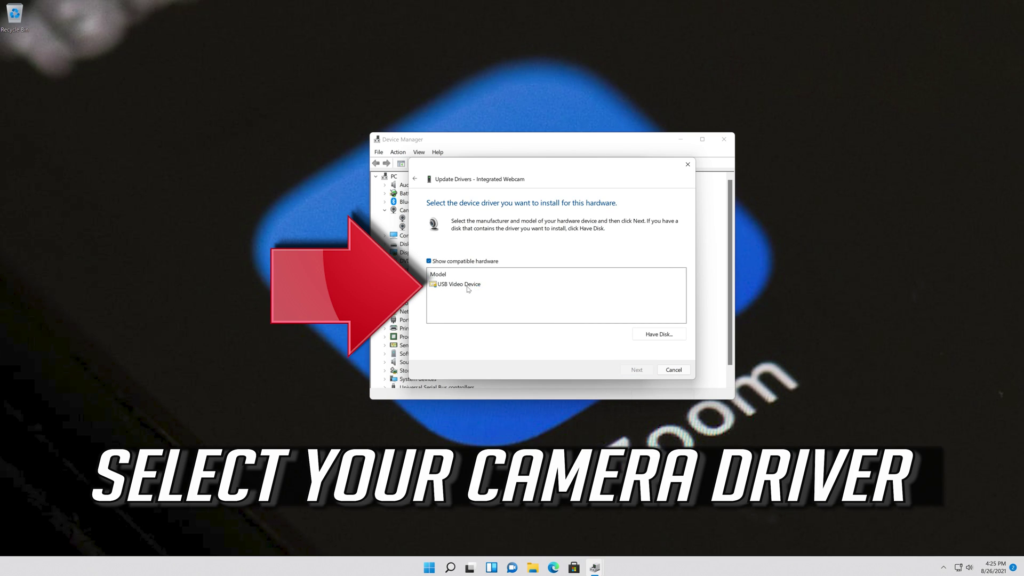
left_click(460, 284)
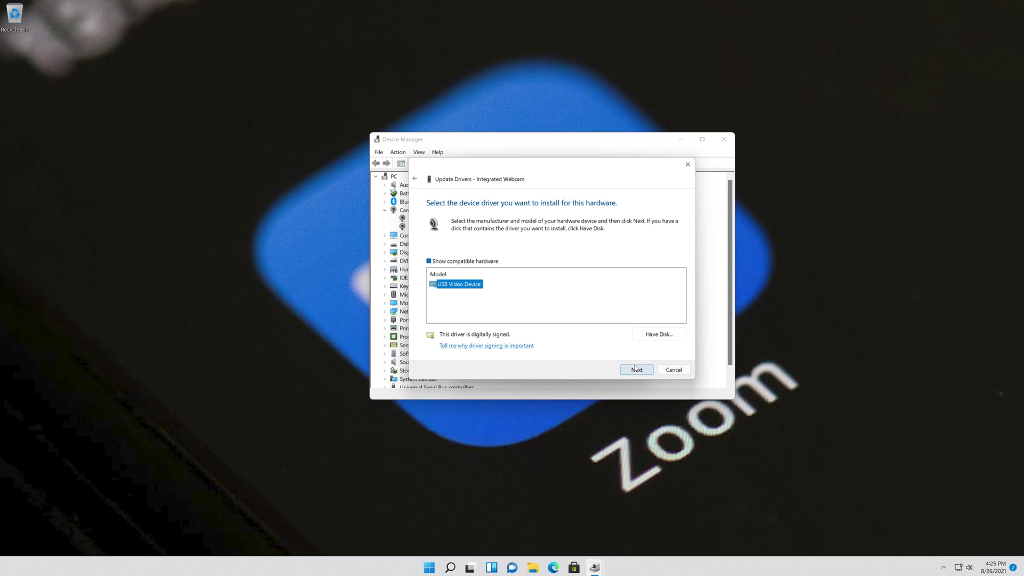
left_click(637, 370)
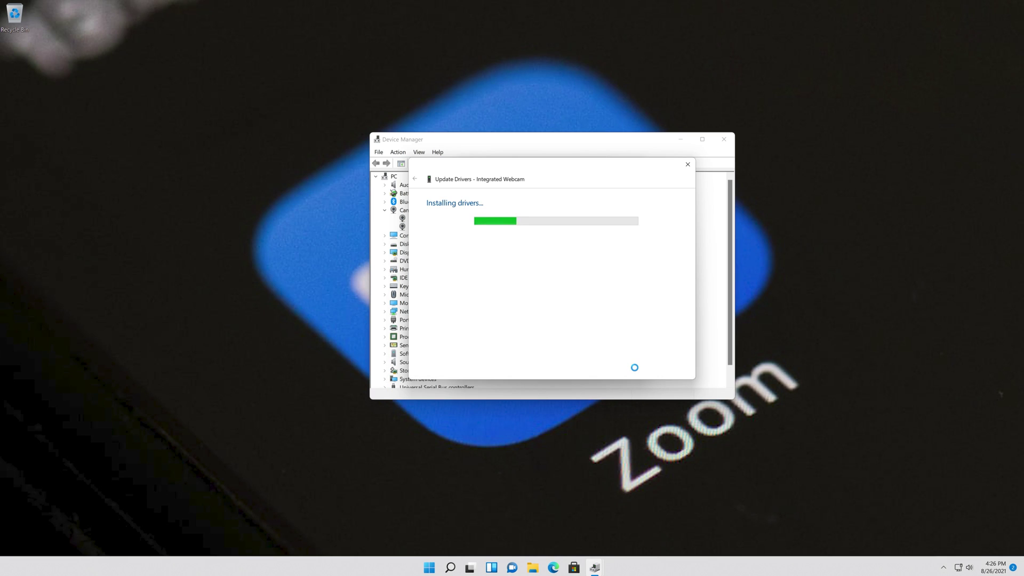